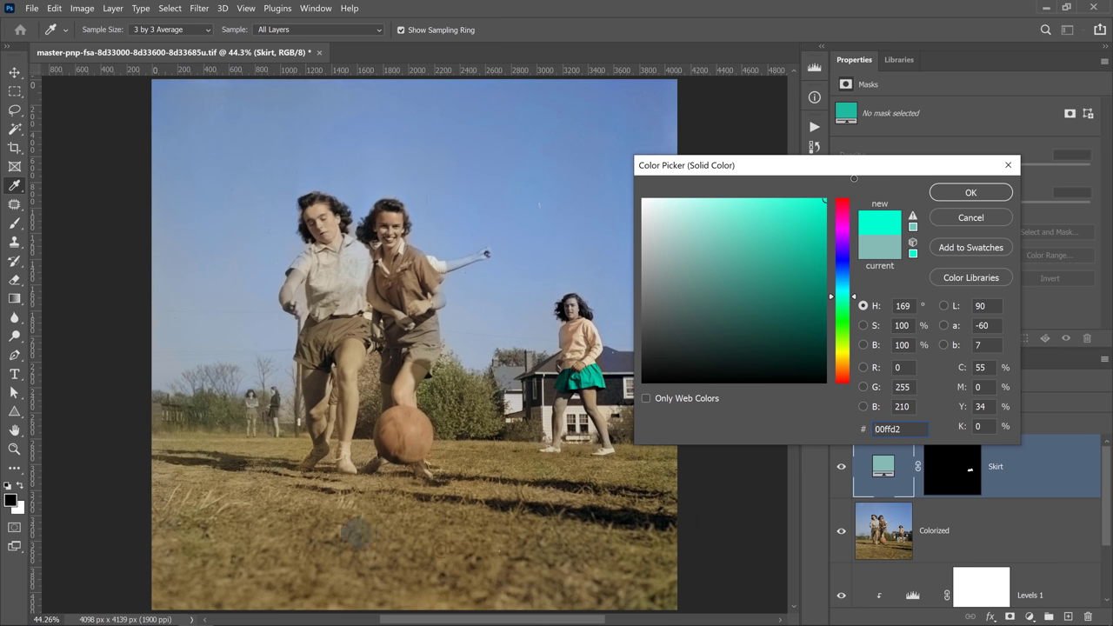
Step: Move the Solid Color sample to a paler grey-teal for the skirt fill
mouse_move(687, 365)
left_mouse_down()
mouse_move(701, 256)
mouse_move(743, 231)
mouse_move(652, 229)
left_mouse_up()
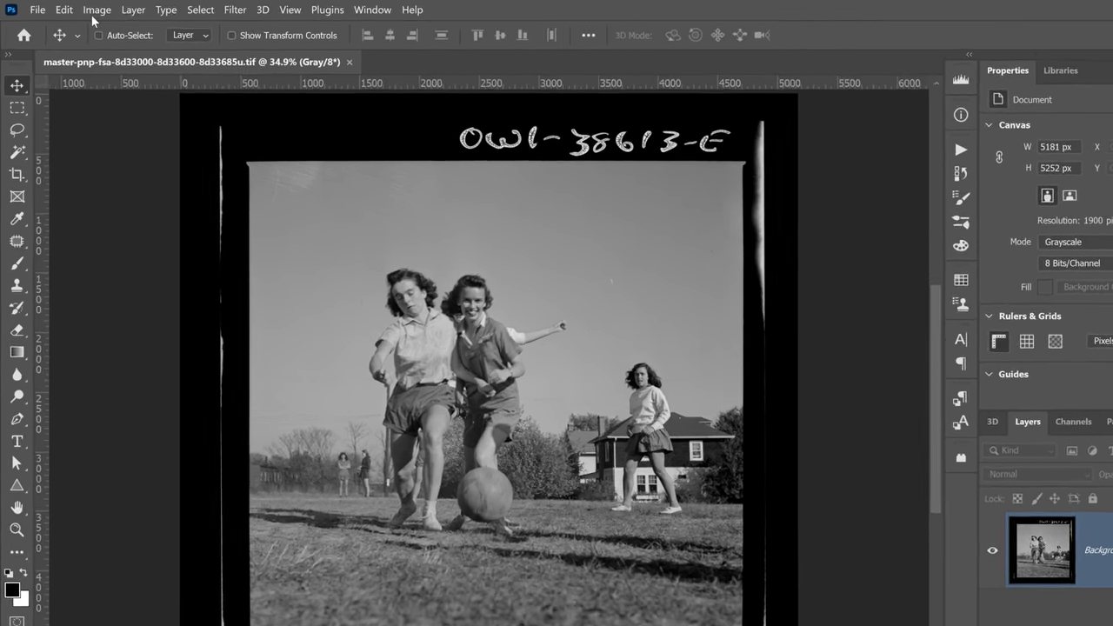
Step: Convert the grayscale photo to RGB Color mode and open the Neural Filters workspace
left_click(80, 9)
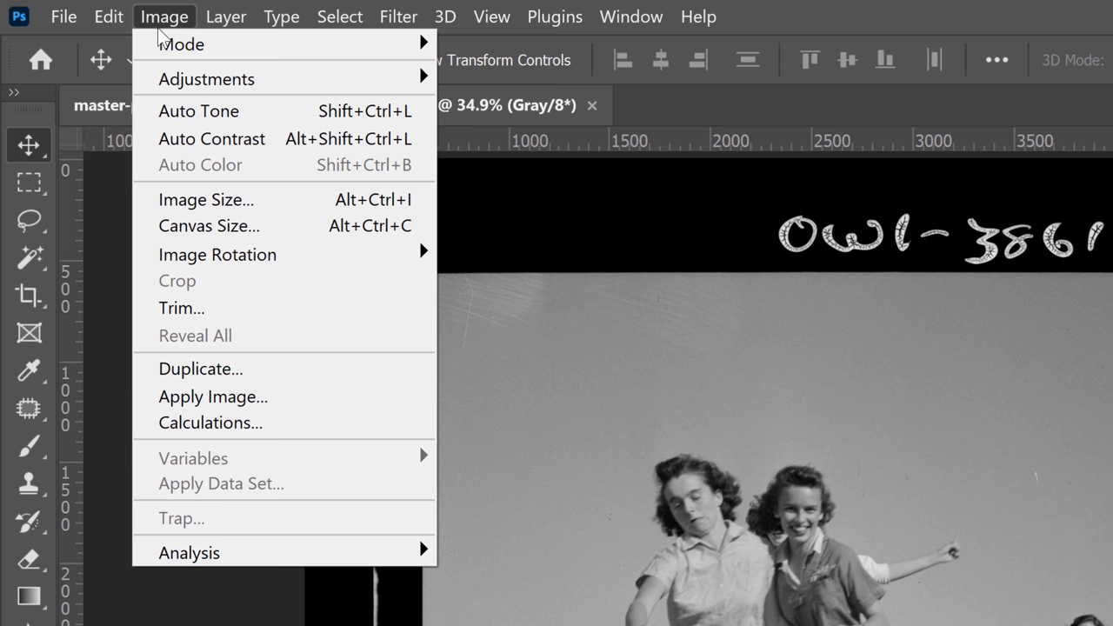
mouse_move(154, 40)
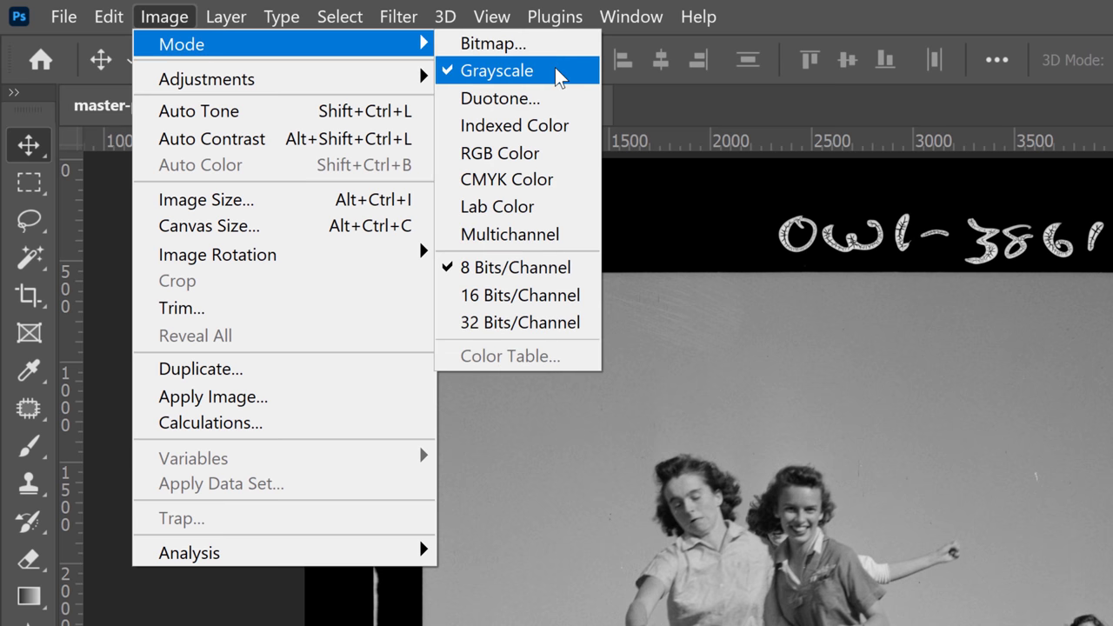
left_click(475, 155)
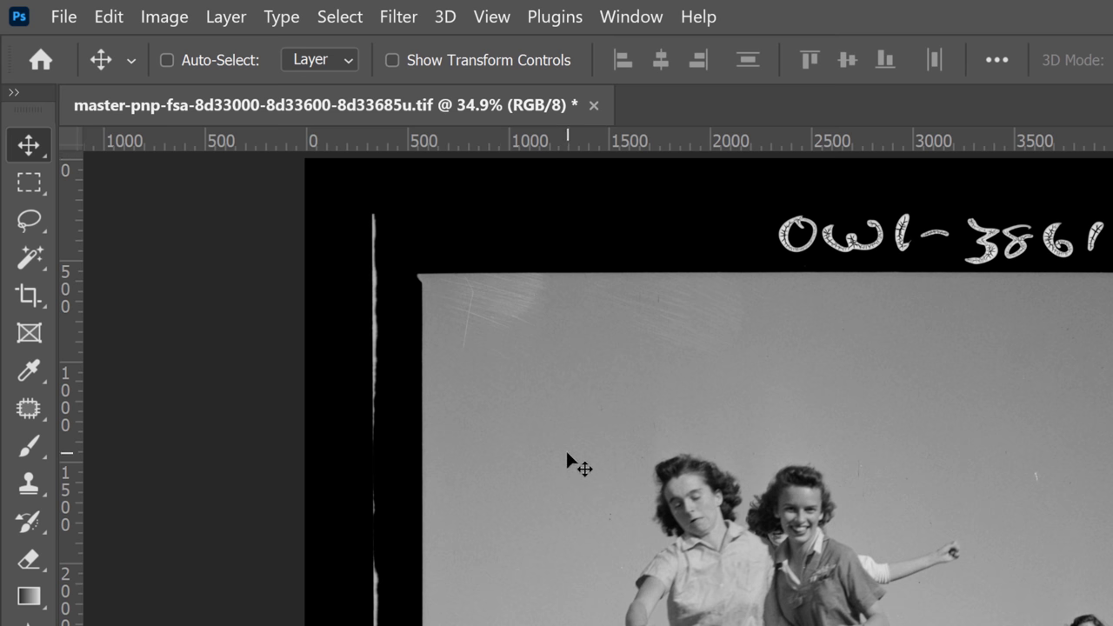
left_click(394, 18)
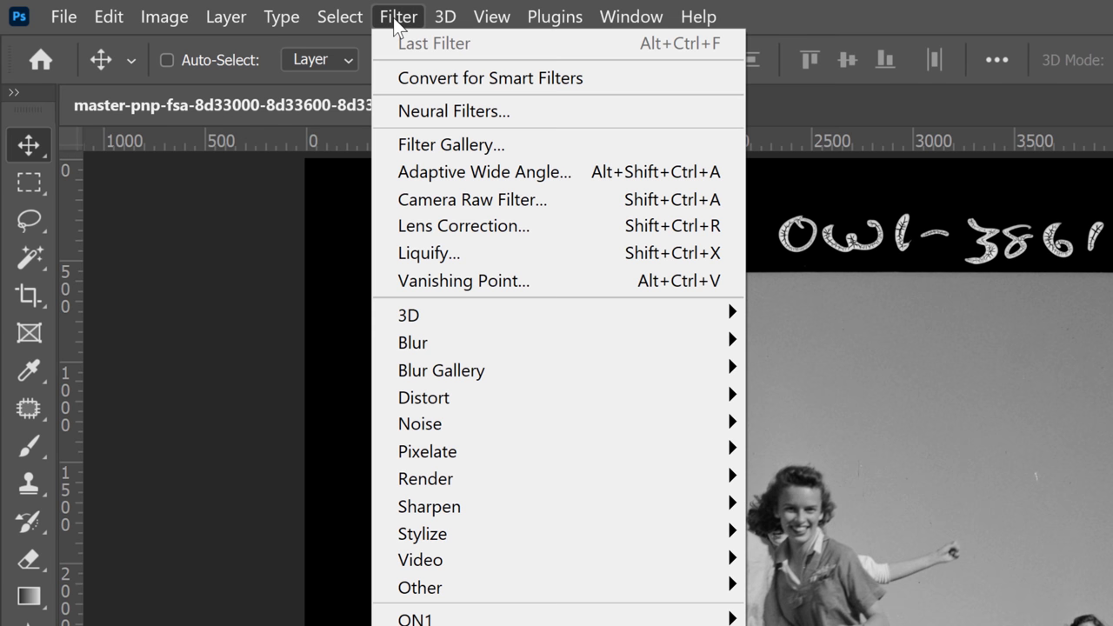
left_click(553, 111)
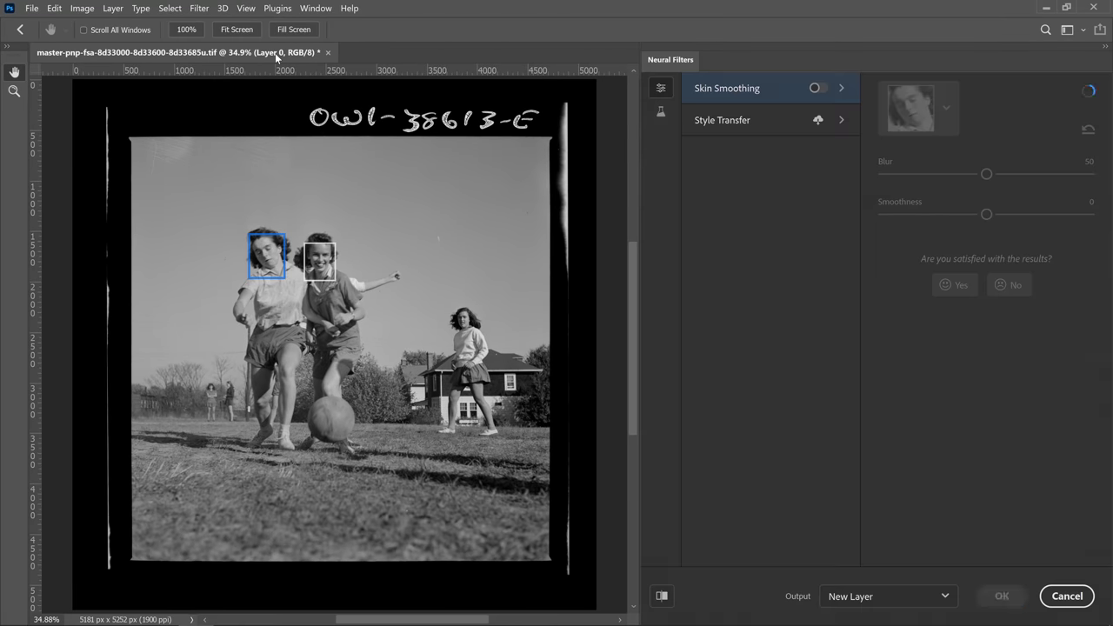
Step: Turn on the Colorize neural filter and nudge its Cyan–Red slider toward cyan, then back toward red
left_click(660, 111)
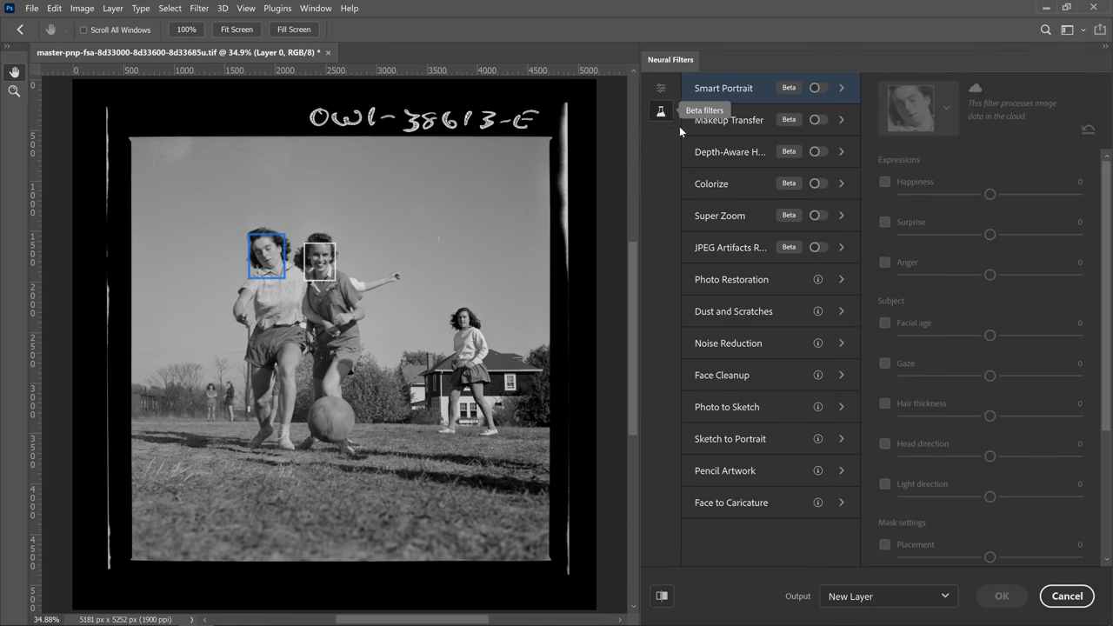
left_click(819, 184)
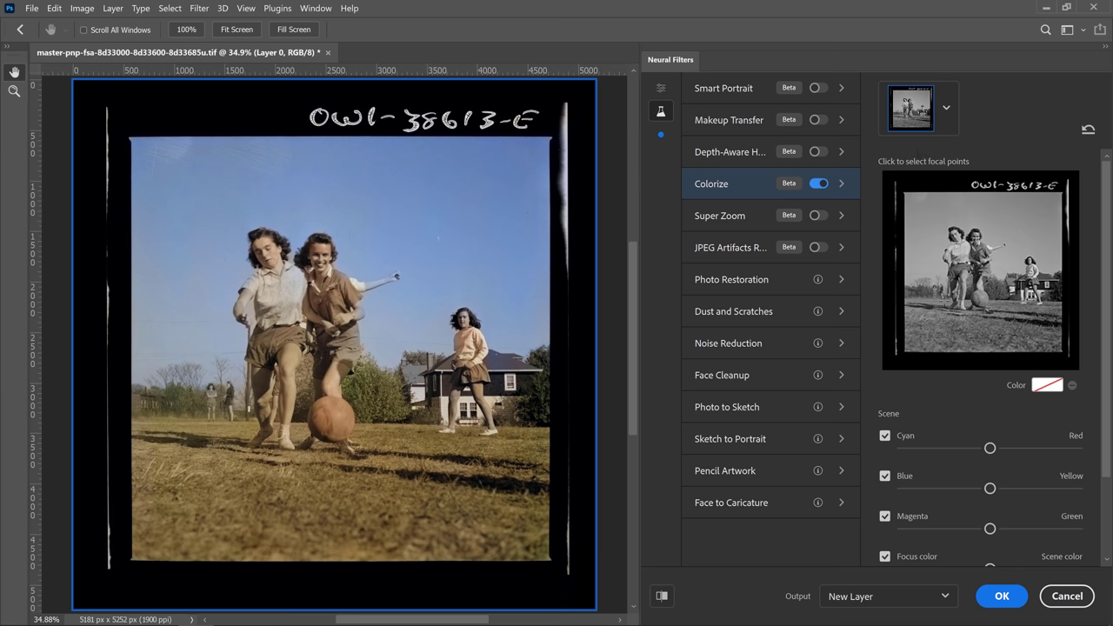
scroll(962, 434, "down", 3)
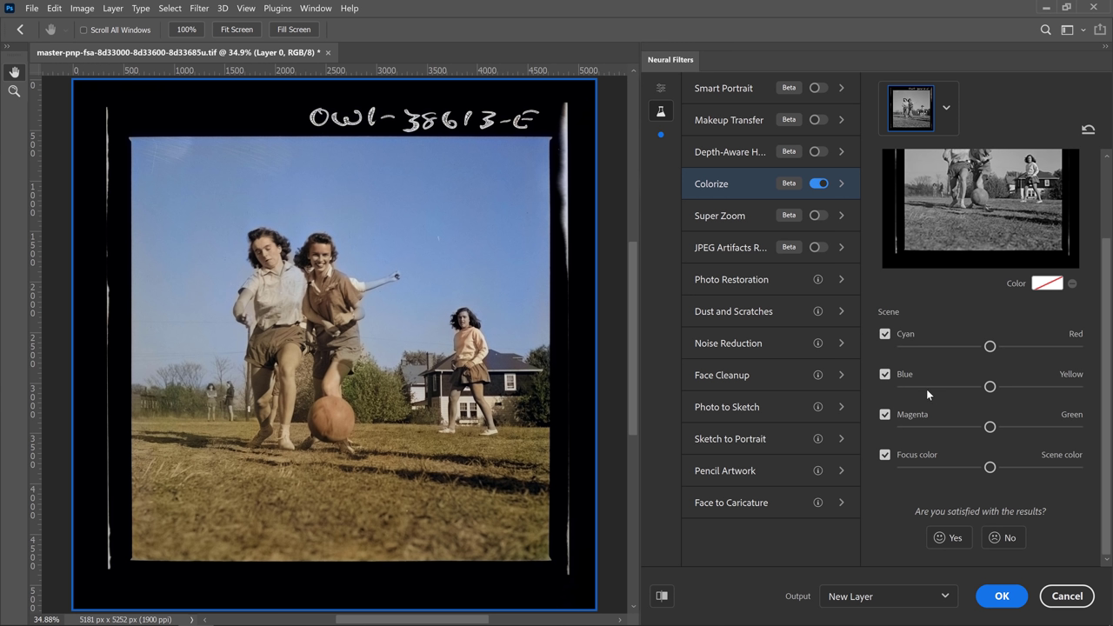
left_click(989, 346)
left_click_drag(989, 346, 954, 347)
left_click_drag(956, 348, 989, 349)
scroll(978, 463, "up", 3)
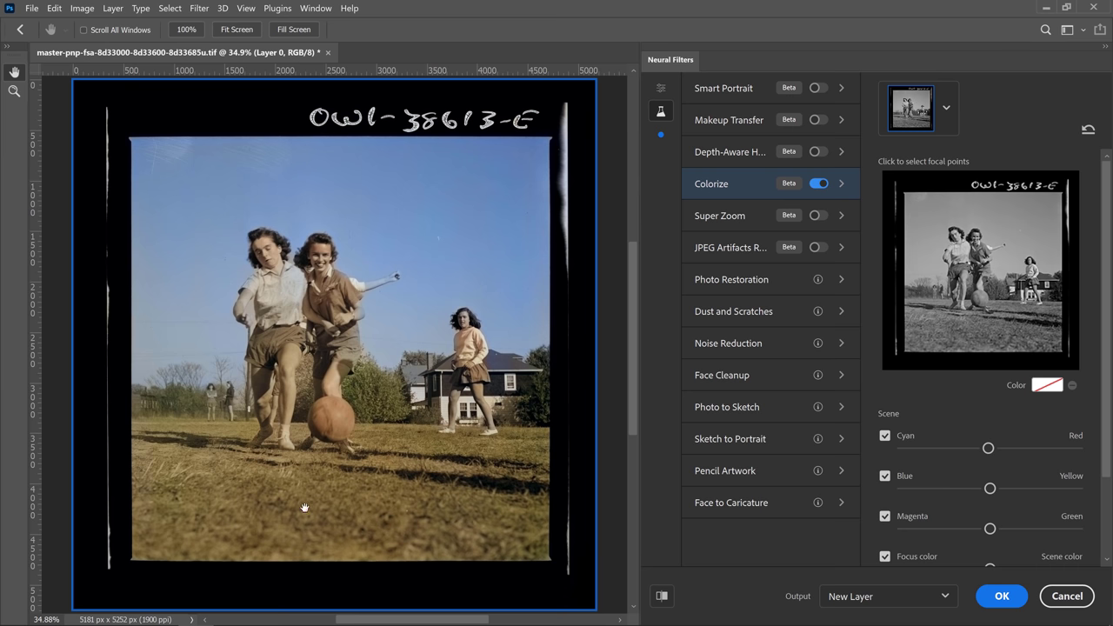
Step: Pick a green as the Colorize focus colour
left_click(1047, 385)
left_click_drag(842, 365, 843, 337)
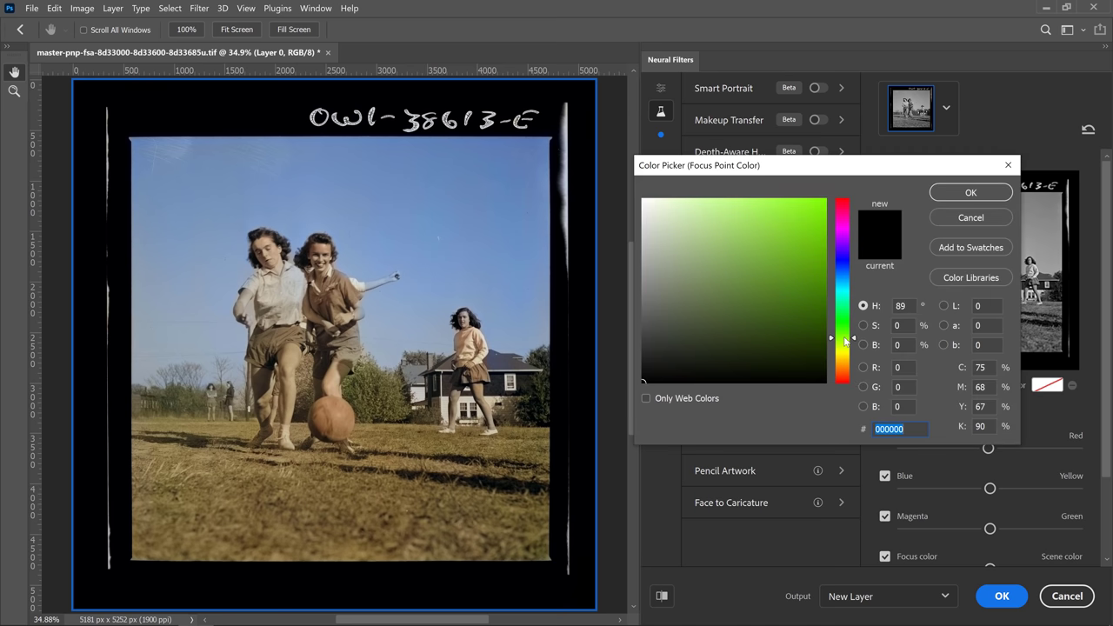
left_click(741, 278)
left_click(970, 193)
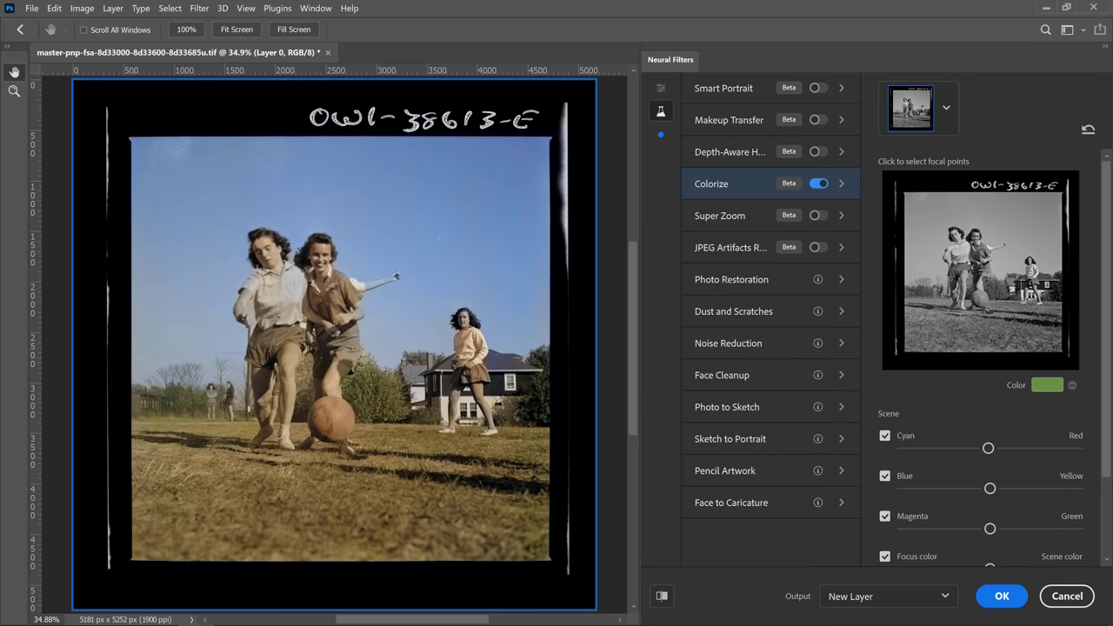
Step: Place a muted green focal point on the grass and duplicate it onto the left grass
left_click(983, 333)
left_click(1040, 389)
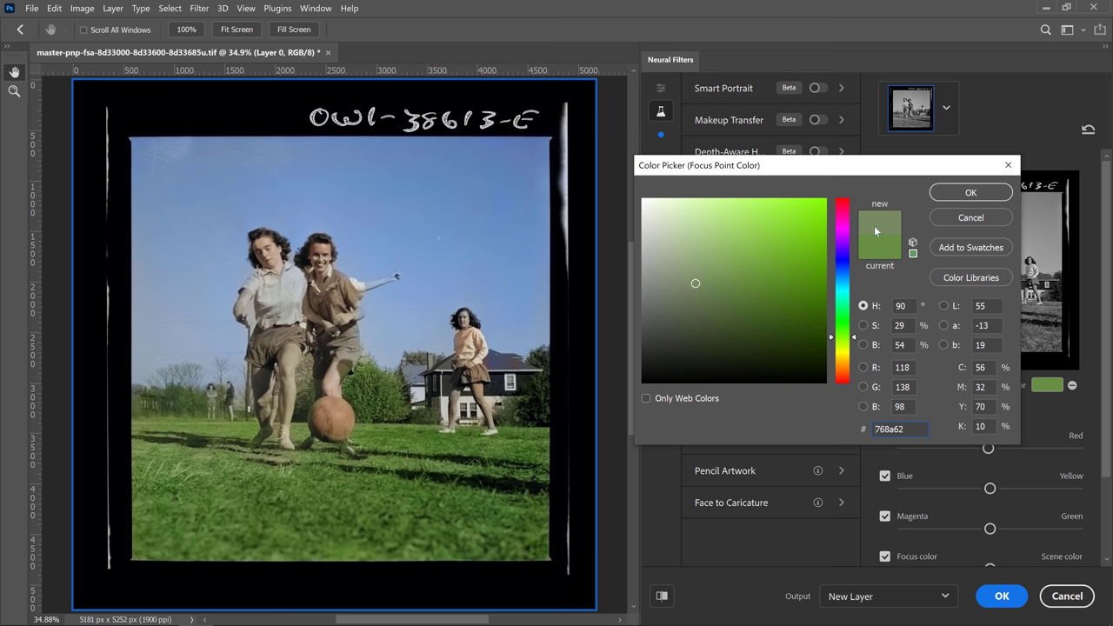
left_click(969, 192)
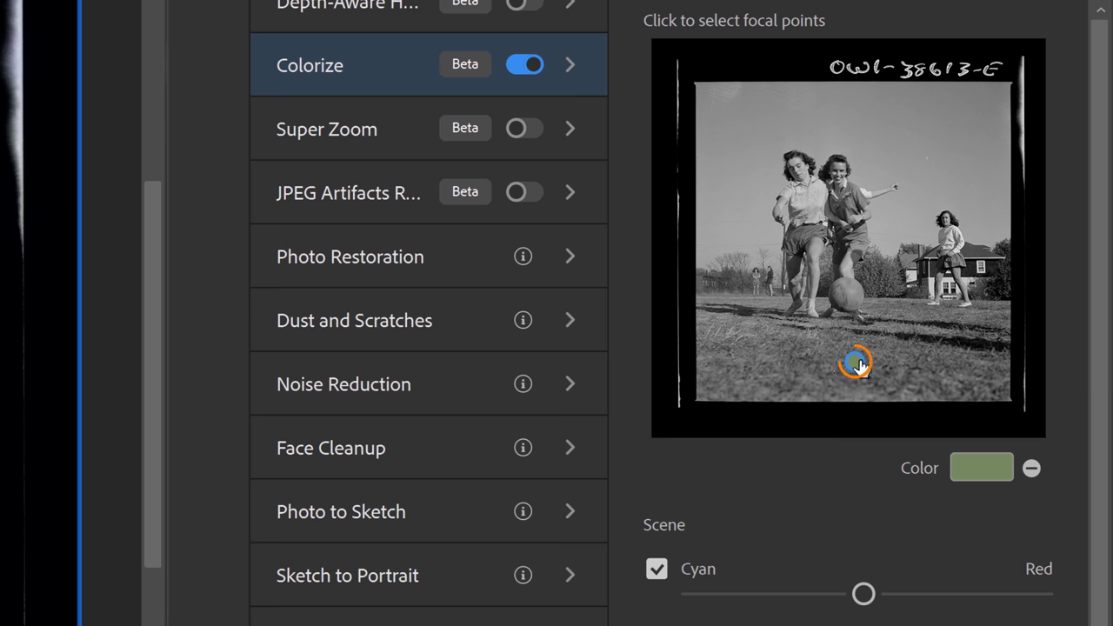
key("alt")
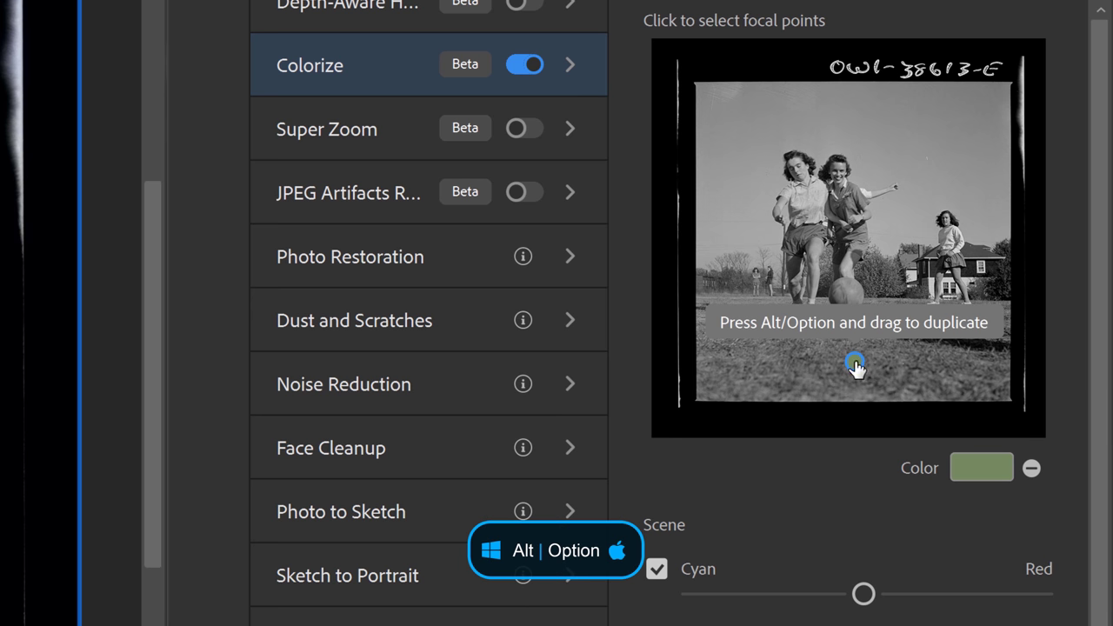
left_click_drag(856, 366, 714, 331)
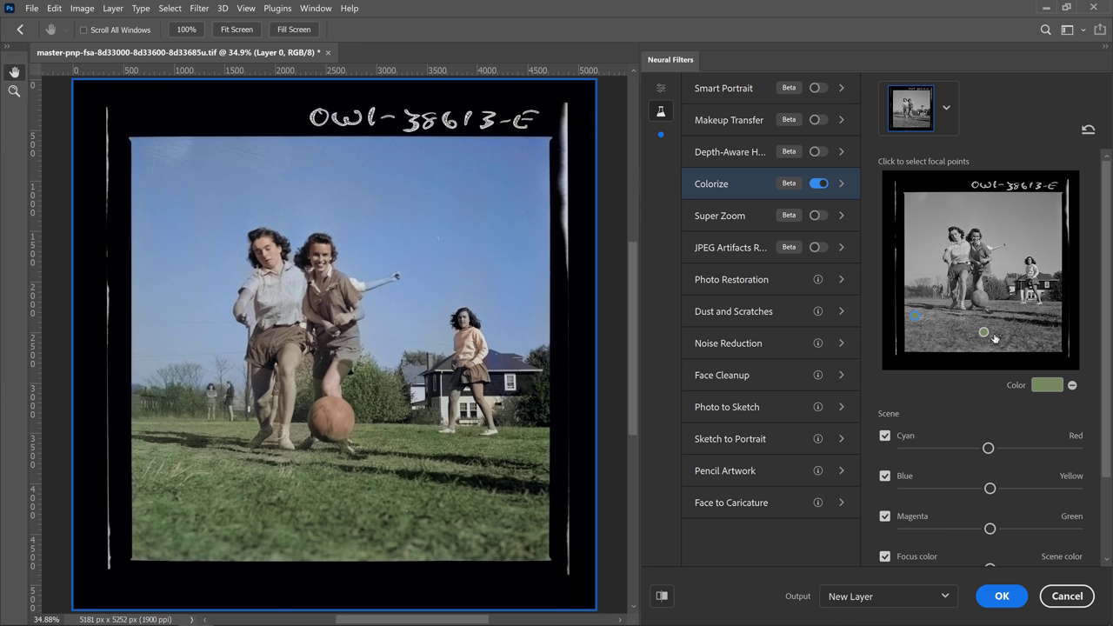
Step: Delete both green focal points and apply Colorize with Output set to Duplicate Layer
left_click(1072, 385)
left_click(1071, 384)
left_click(946, 597)
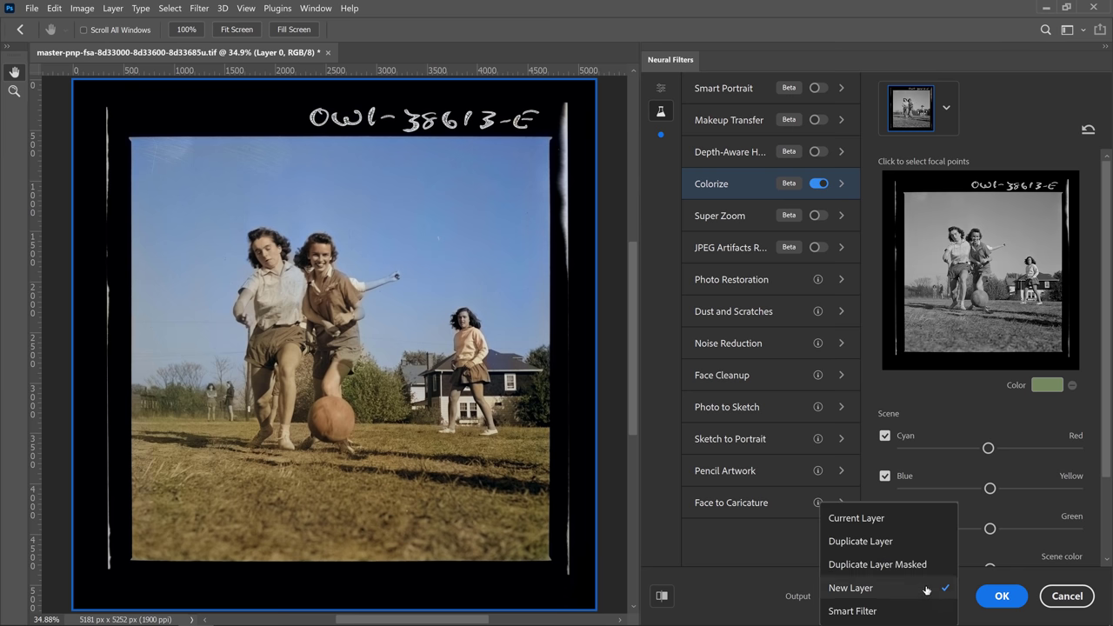
left_click(907, 546)
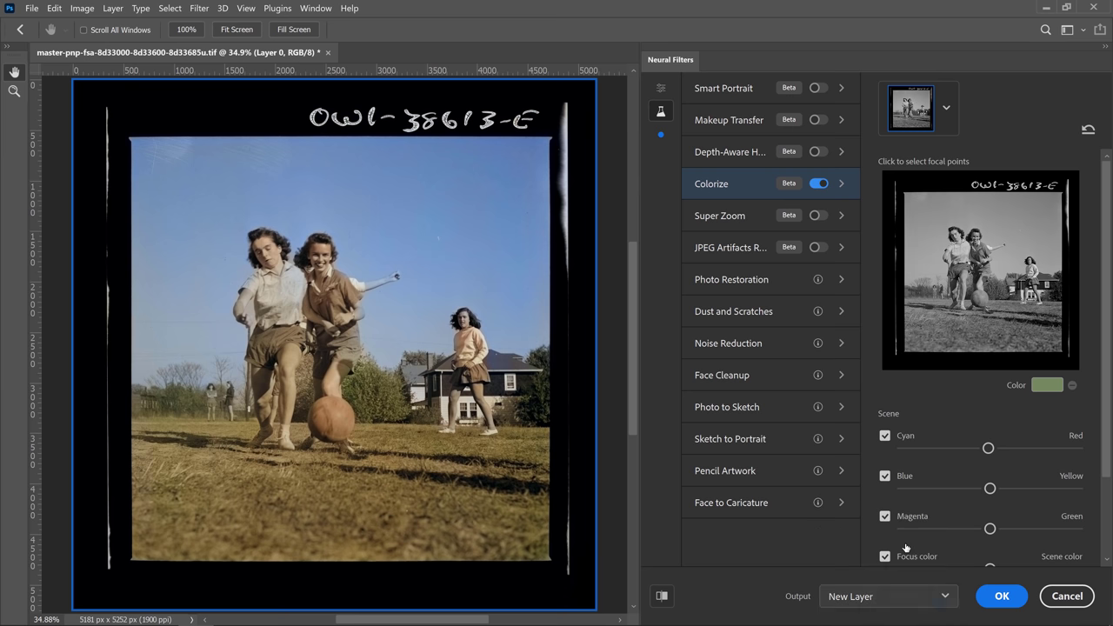
left_click(1000, 595)
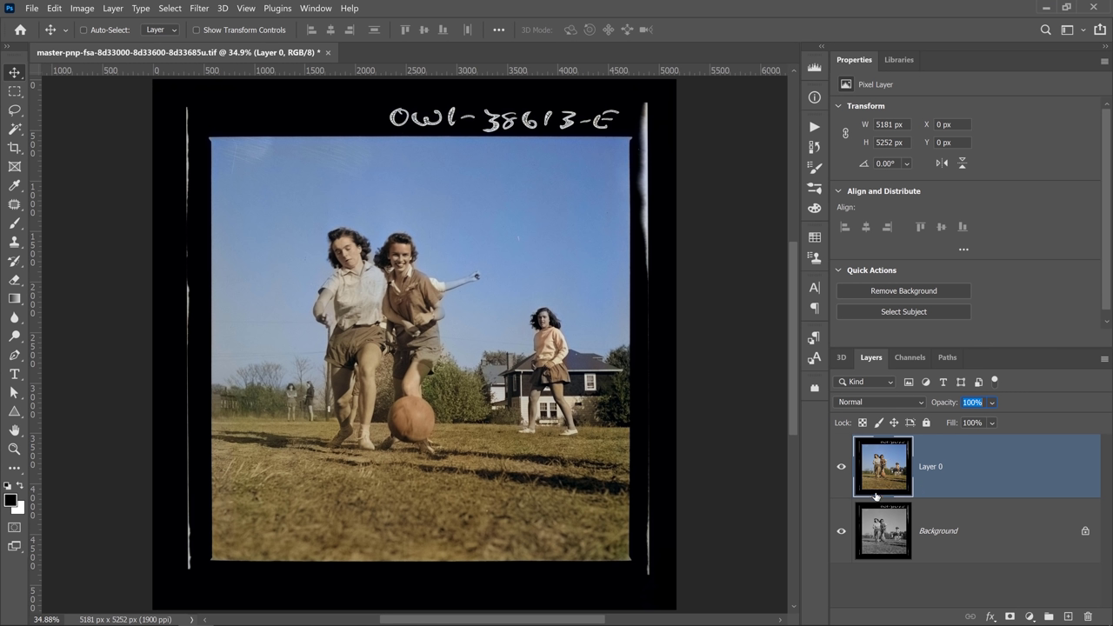
Step: Rename Layer 0 to 'Colorized' and set its blend mode to Color
double_click(940, 468)
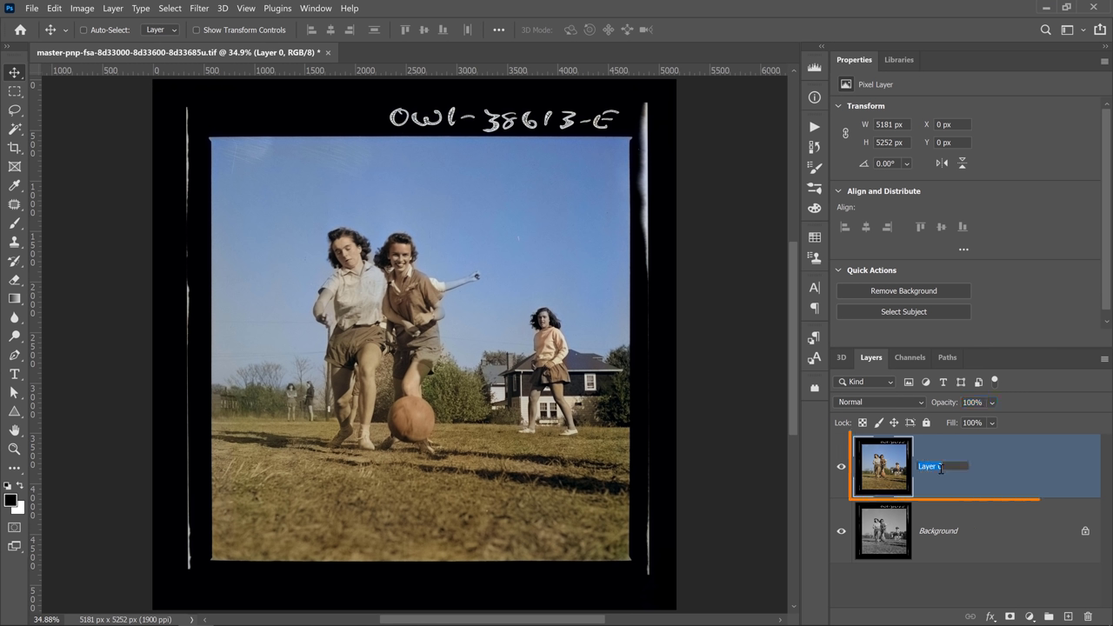
type("Colorized")
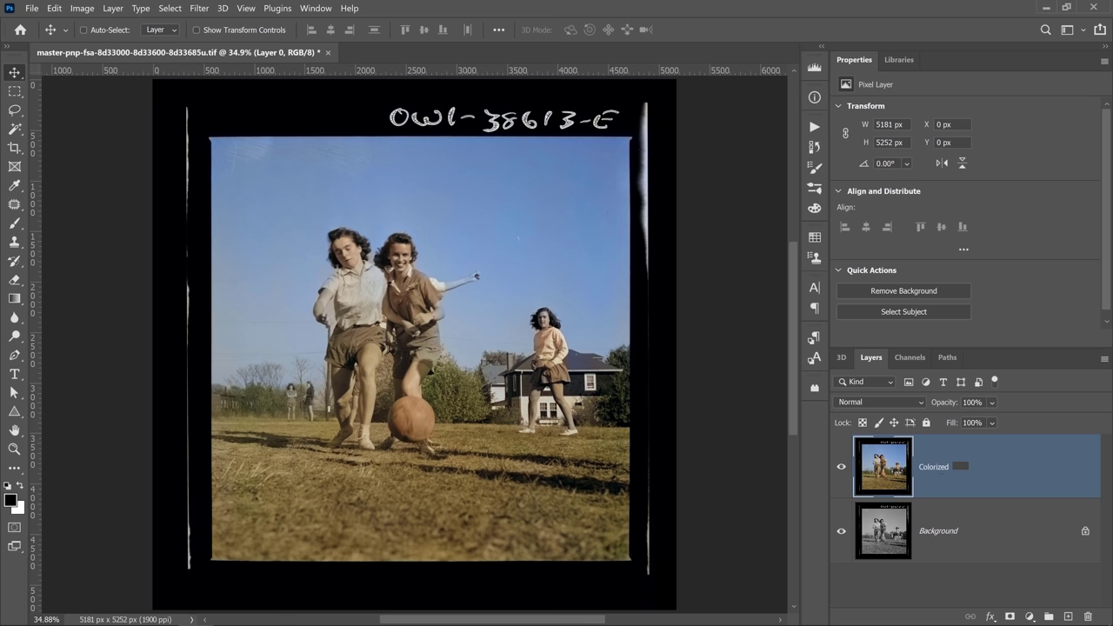
key("Return")
left_click(859, 399)
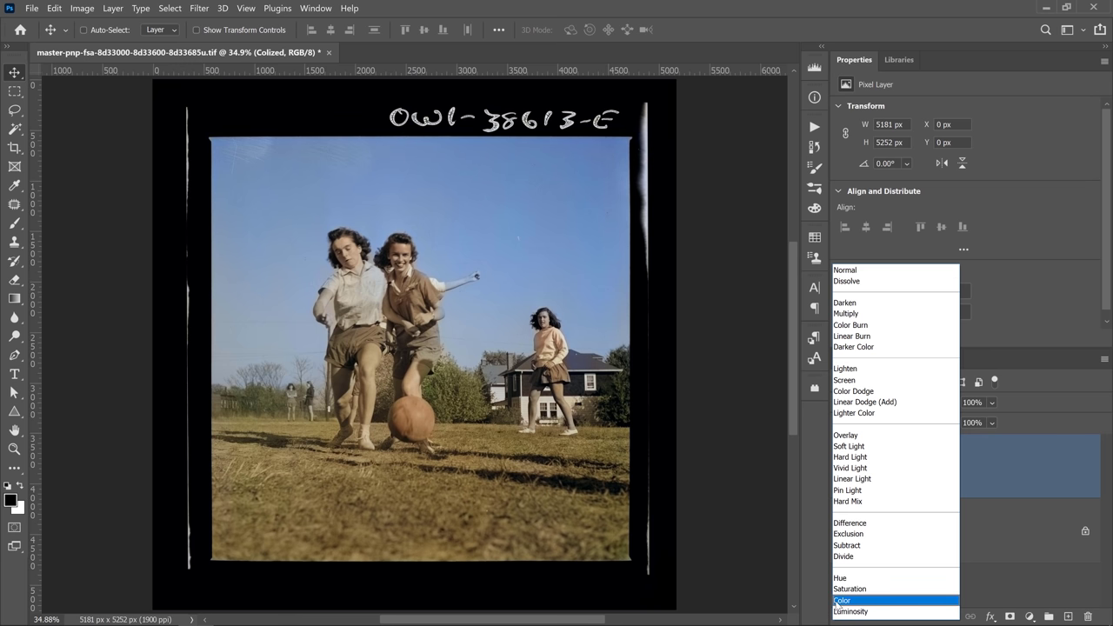
left_click(837, 601)
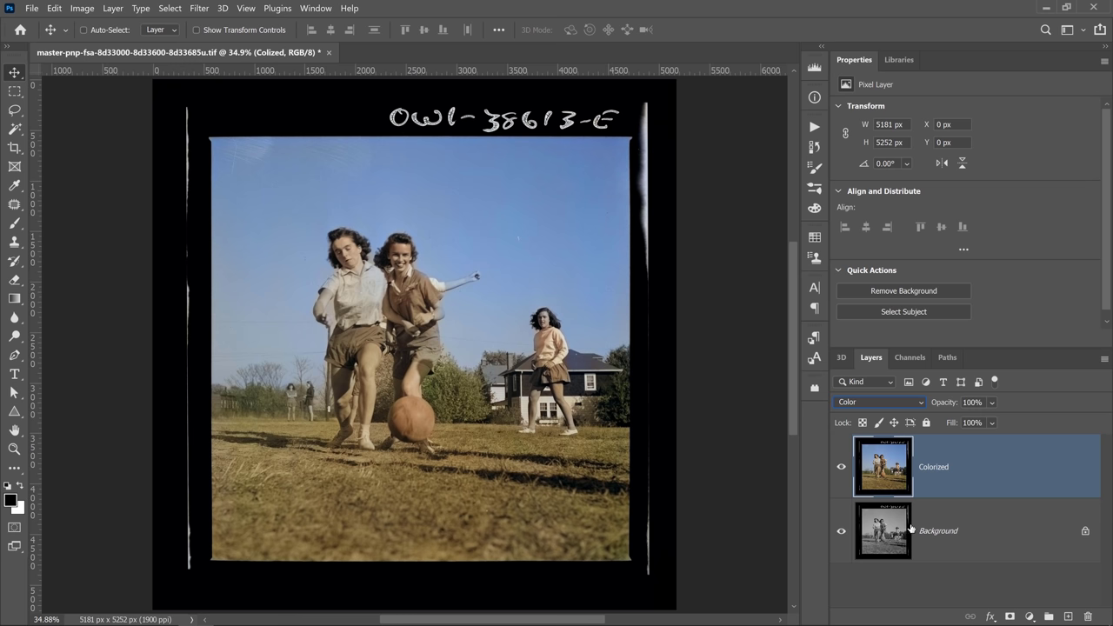
Step: Add a Levels layer clipped to the Background and darken its midtones slightly to 0.97
left_click(943, 532)
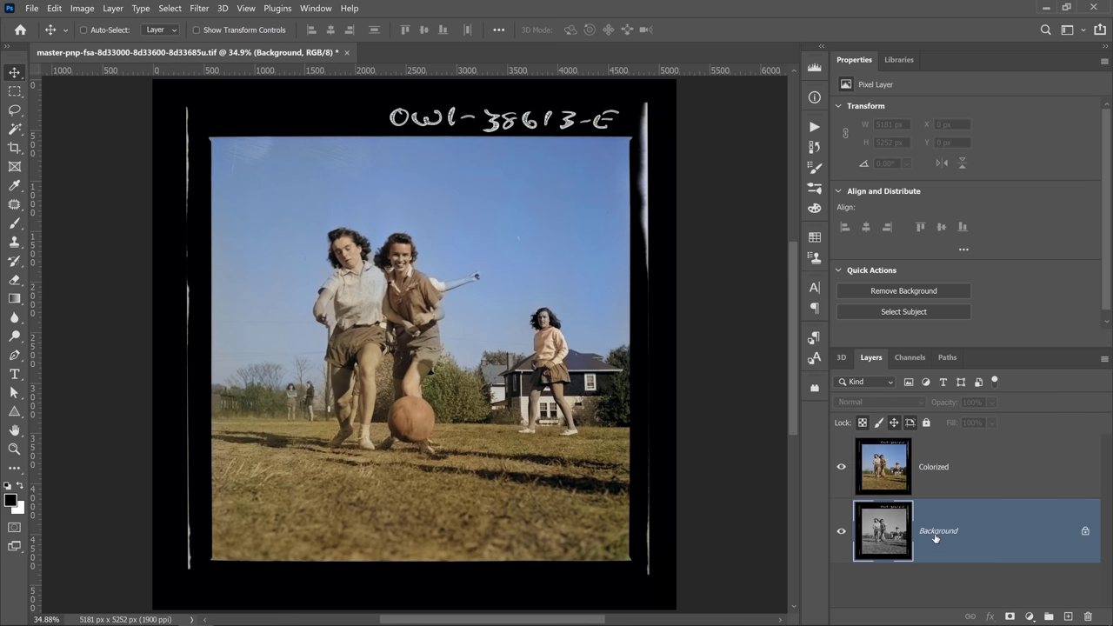
left_click(1030, 615)
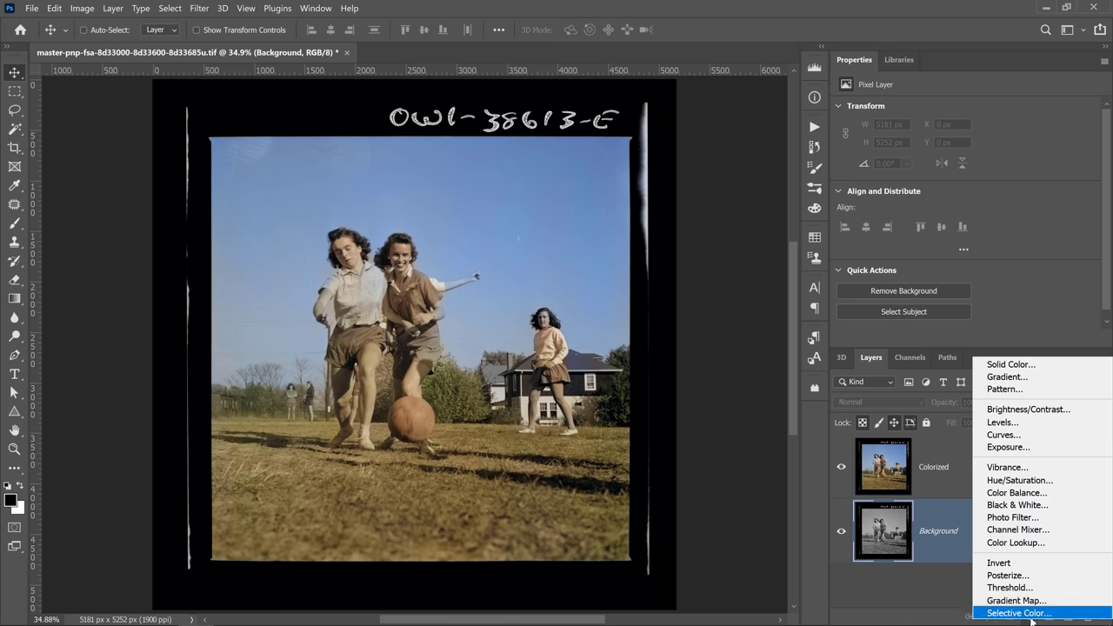
left_click(1011, 422)
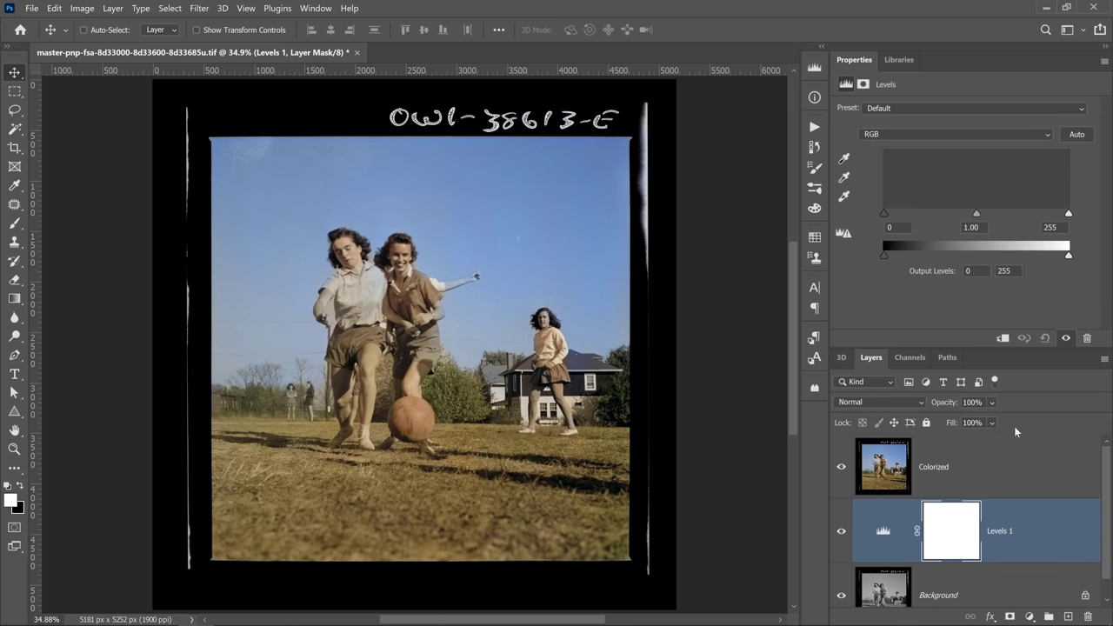
left_click(1000, 338)
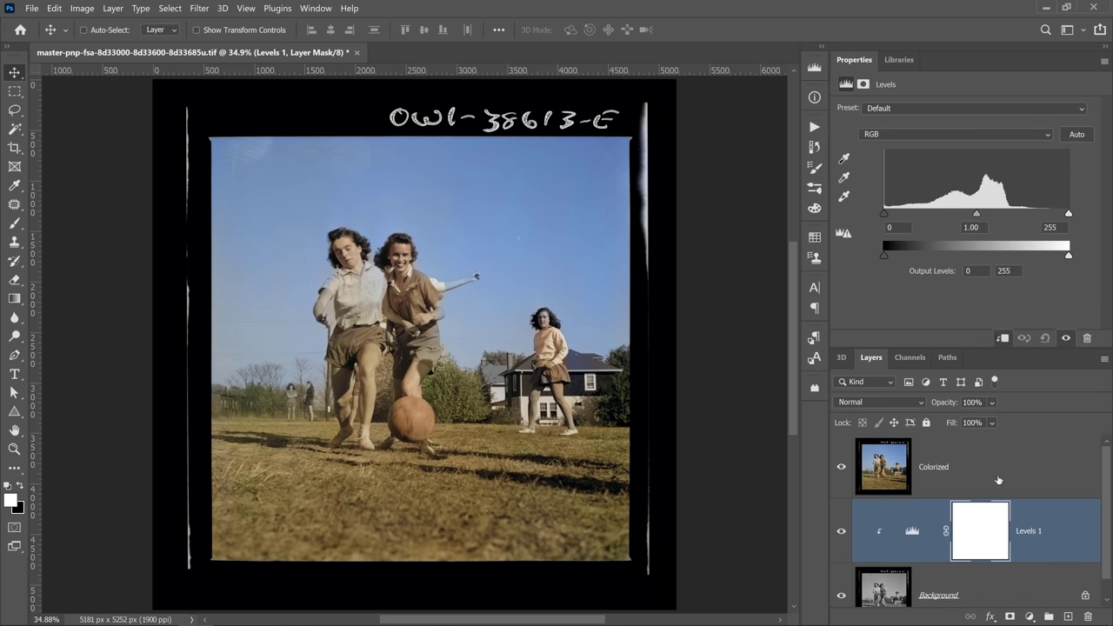
mouse_move(977, 214)
left_mouse_down()
mouse_move(991, 220)
mouse_move(974, 223)
left_mouse_up()
Step: Crop the image to 4098 × 4139 px, trimming off the black film border
left_click_drag(12, 149, 54, 145)
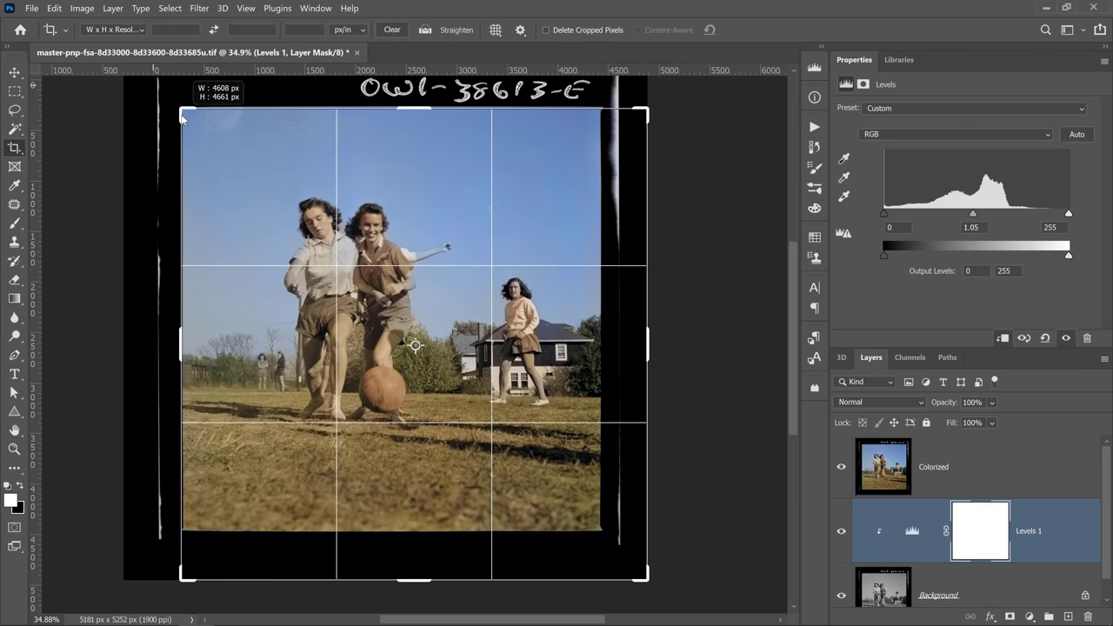
left_click_drag(182, 118, 181, 112)
left_click_drag(647, 579, 642, 576)
left_click(759, 30)
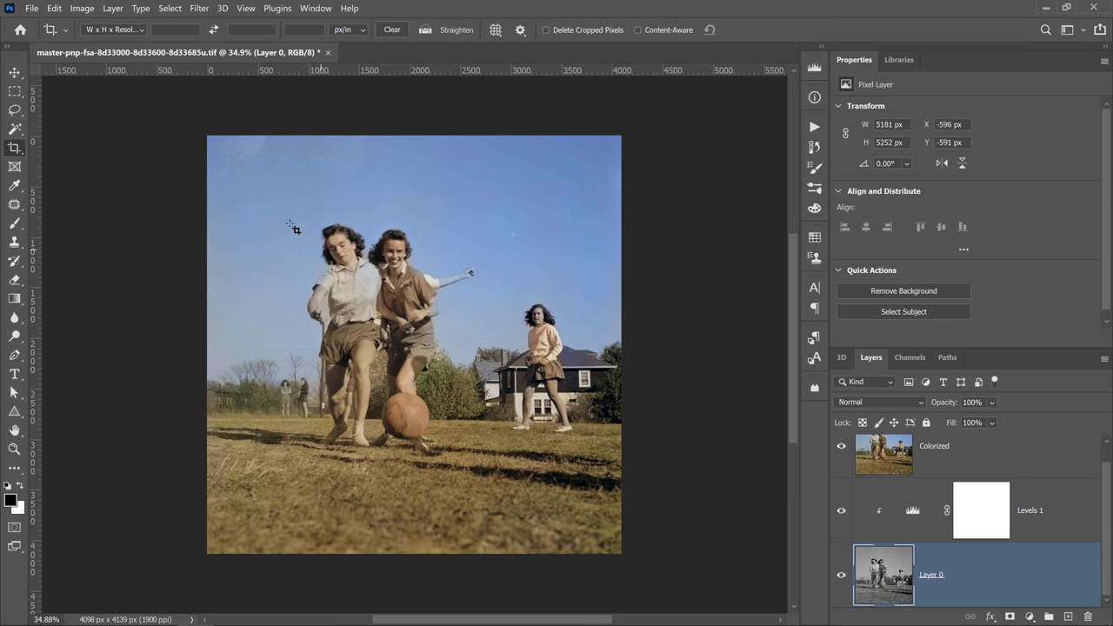
Step: With the Patch Tool, outline the scratched sky at the top and patch it from clean sky nearby
mouse_move(14, 203)
left_mouse_down()
mouse_move(78, 230)
mouse_move(128, 231)
left_mouse_up()
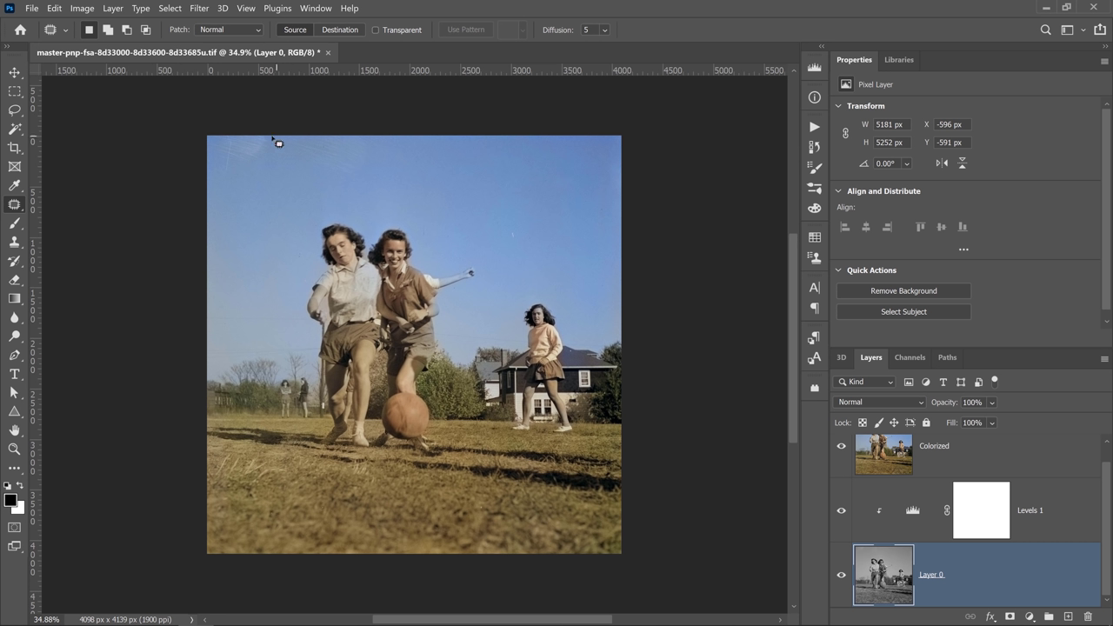
mouse_move(272, 136)
left_mouse_down()
mouse_move(247, 180)
mouse_move(211, 185)
mouse_move(207, 137)
mouse_move(253, 132)
mouse_move(316, 165)
mouse_move(455, 170)
left_mouse_up()
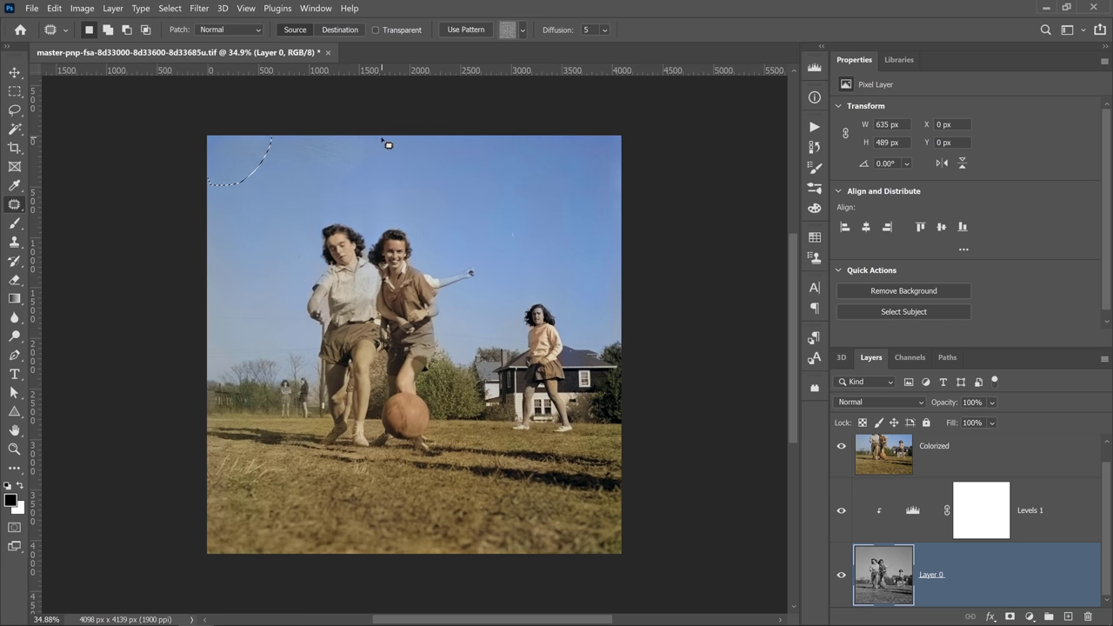
mouse_move(381, 137)
left_mouse_down()
mouse_move(361, 178)
mouse_move(318, 178)
mouse_move(282, 162)
mouse_move(277, 136)
left_mouse_up()
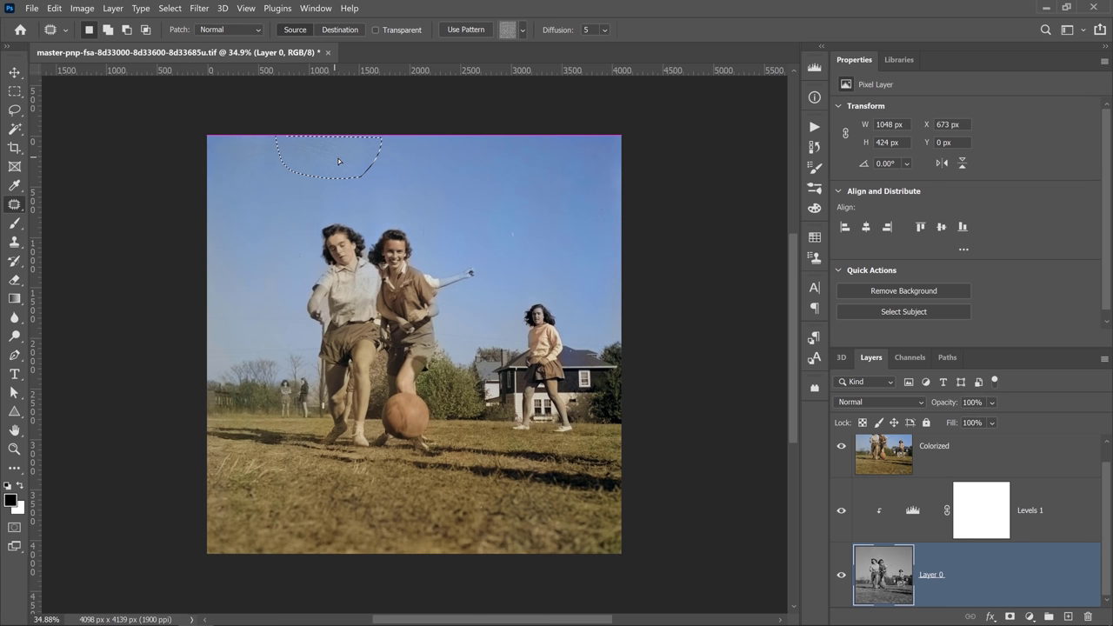
left_click_drag(455, 156, 470, 157)
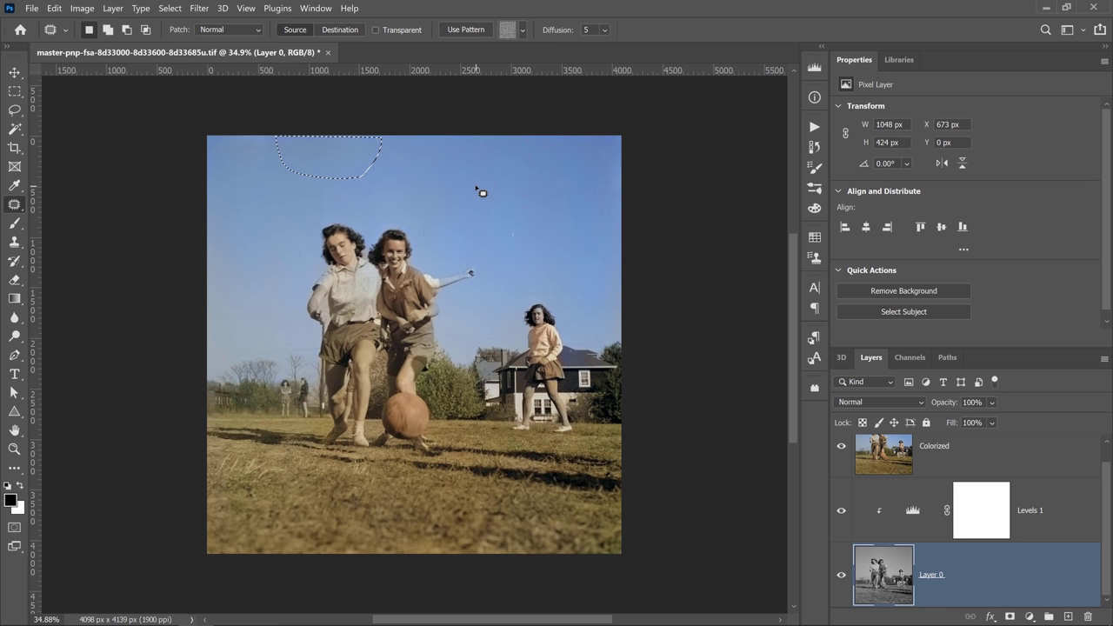
Step: Set the Colorized layer's blend mode to Color and clear the leftover patch selection
left_click(948, 453)
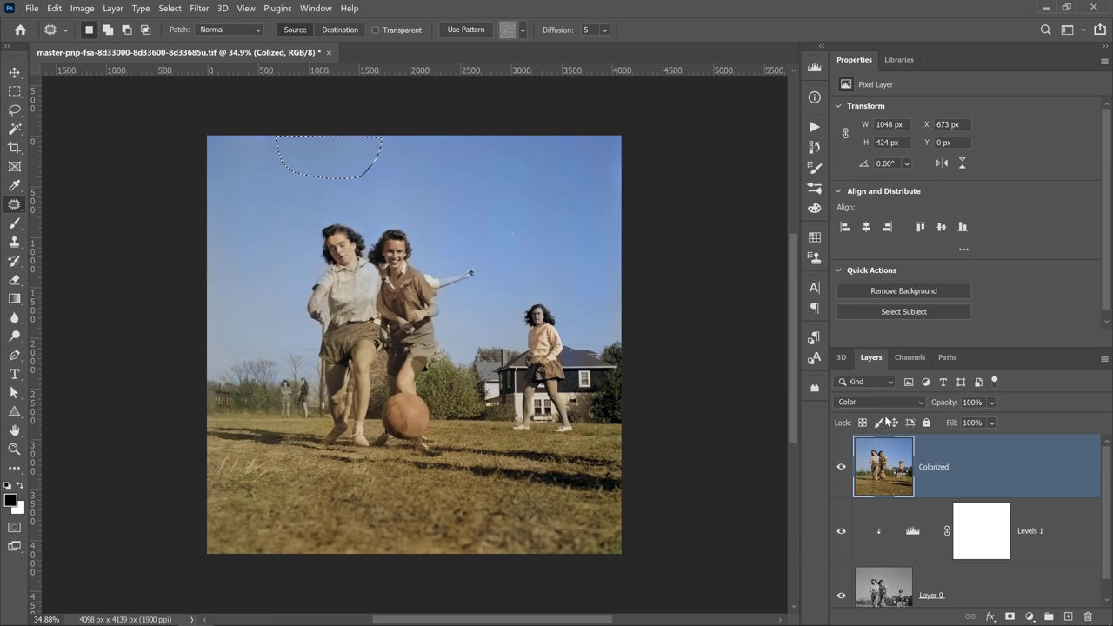
left_click(858, 403)
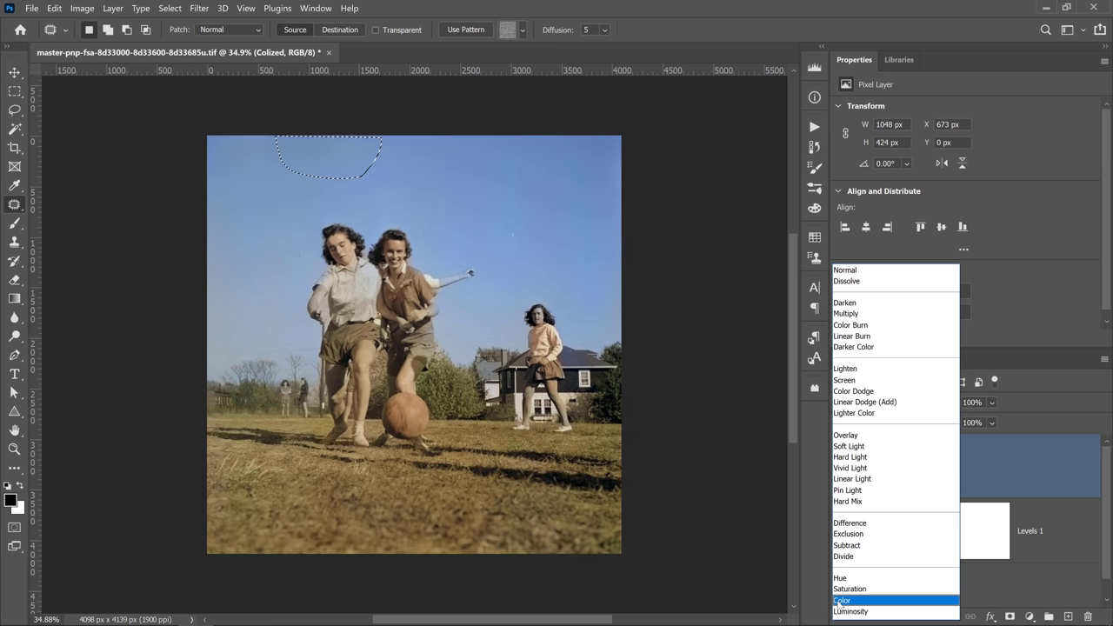
left_click(840, 600)
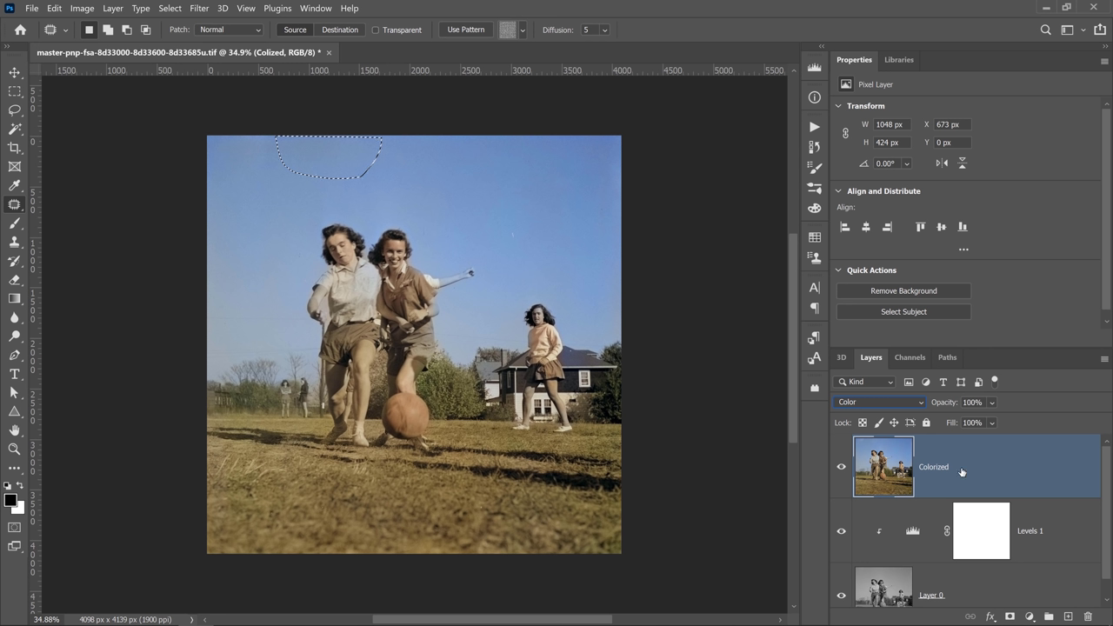
key("ctrl+d")
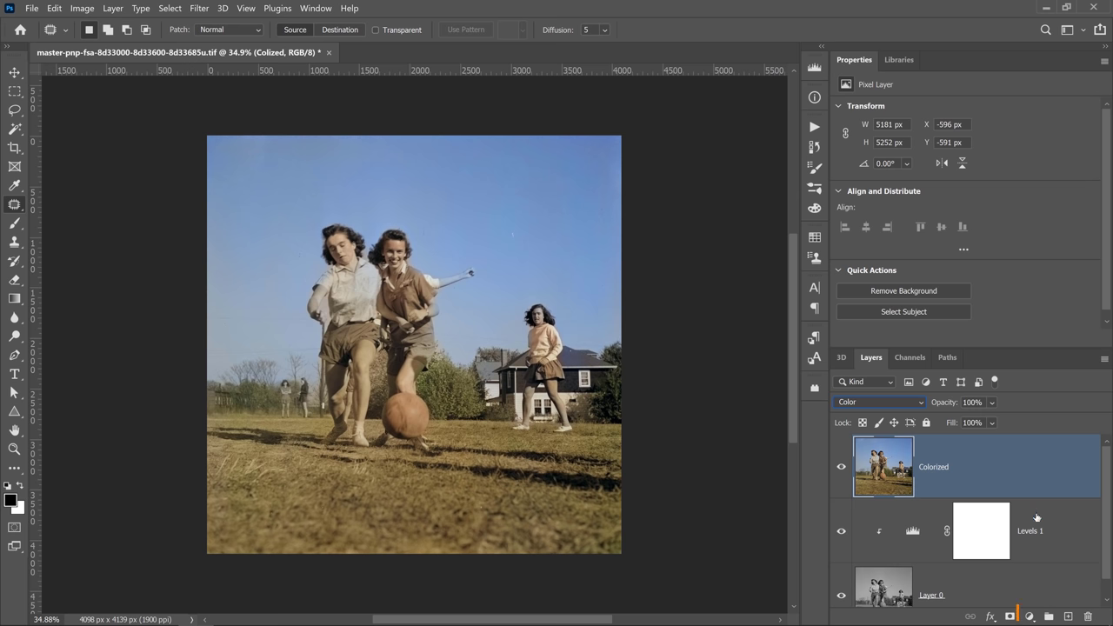
Step: Add a Solid Color fill layer in light teal #84bcb2 and set its blend mode to Color
left_click(1029, 617)
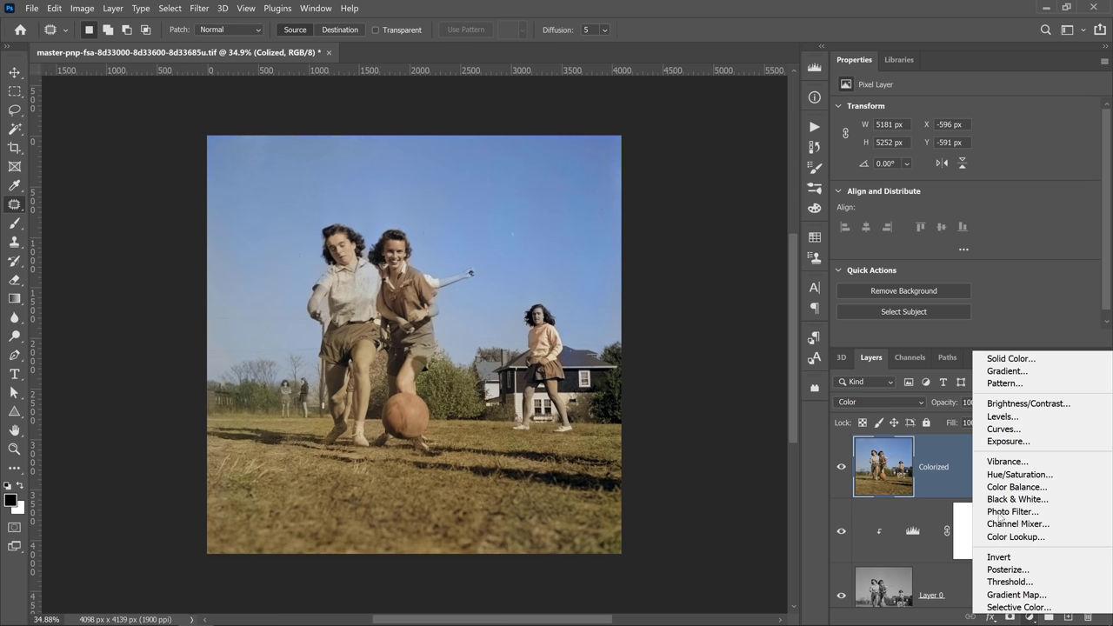
left_click(996, 360)
left_click_drag(843, 337, 846, 292)
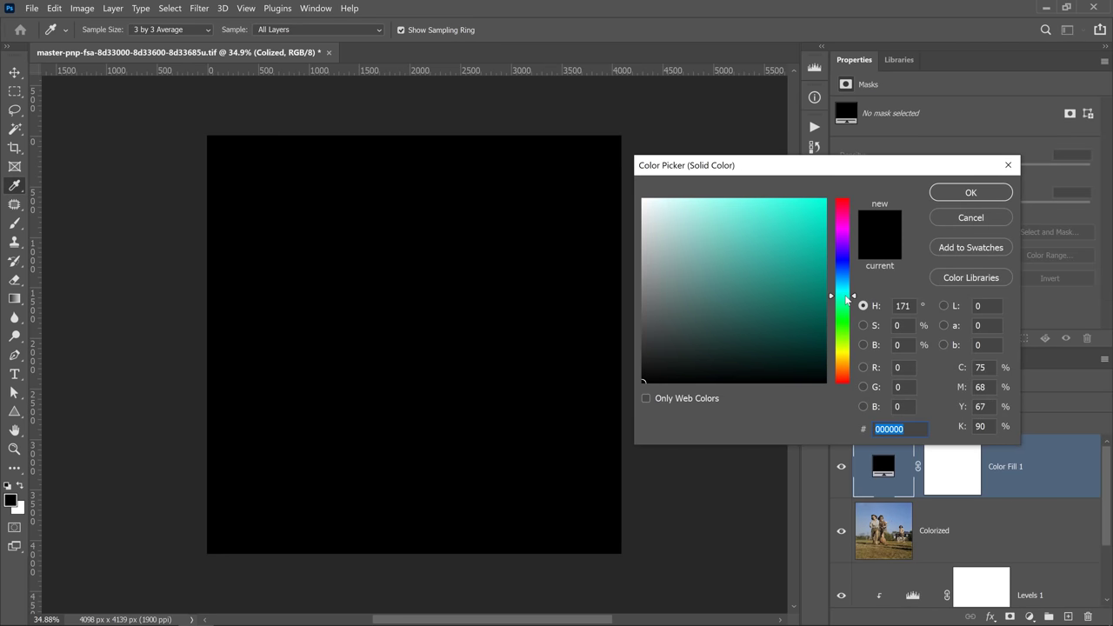
left_click_drag(666, 286, 696, 247)
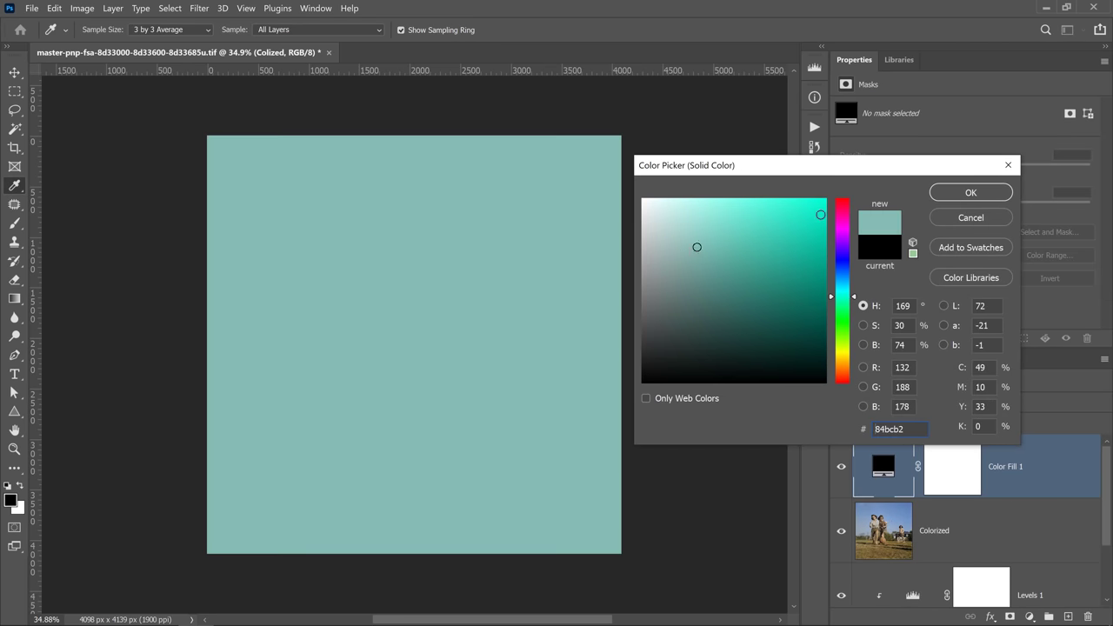
left_click(959, 196)
left_click(859, 400)
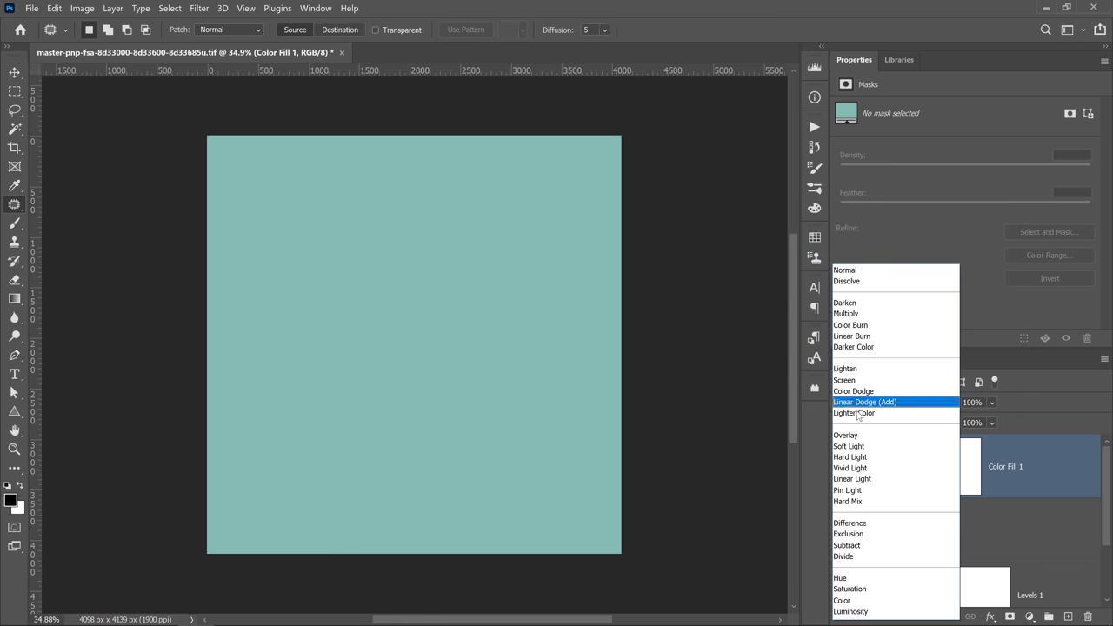
left_click(867, 600)
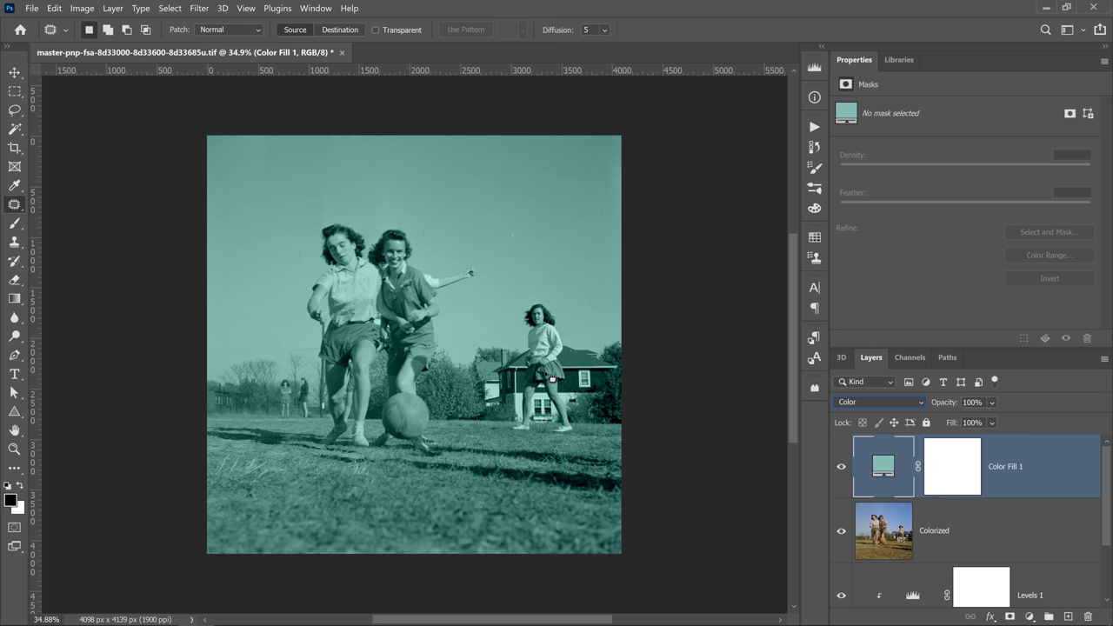
Step: Zoom into the standing girl's skirt and invert the fill layer's mask to hide the teal
key("z")
left_click_drag(548, 375, 546, 371)
left_click(545, 371)
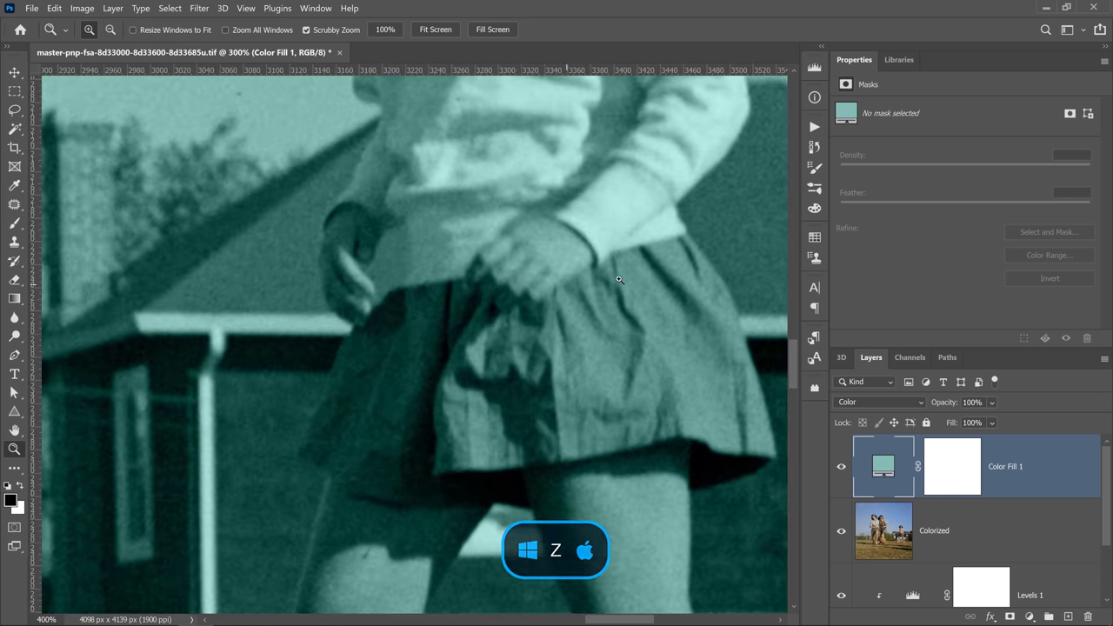
left_click(946, 479)
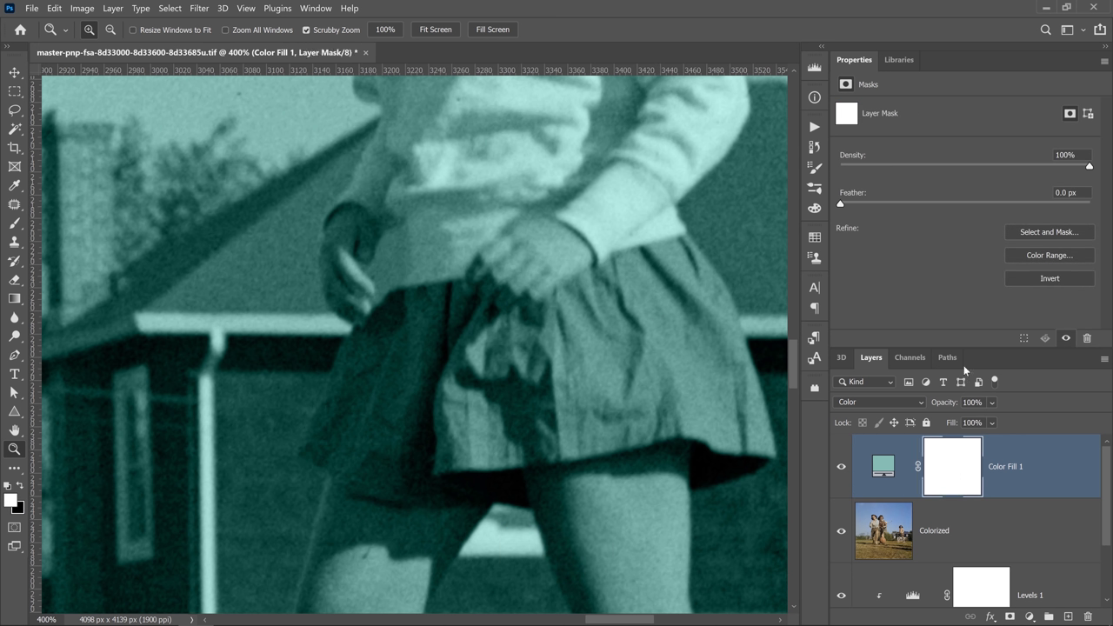
left_click(1030, 281)
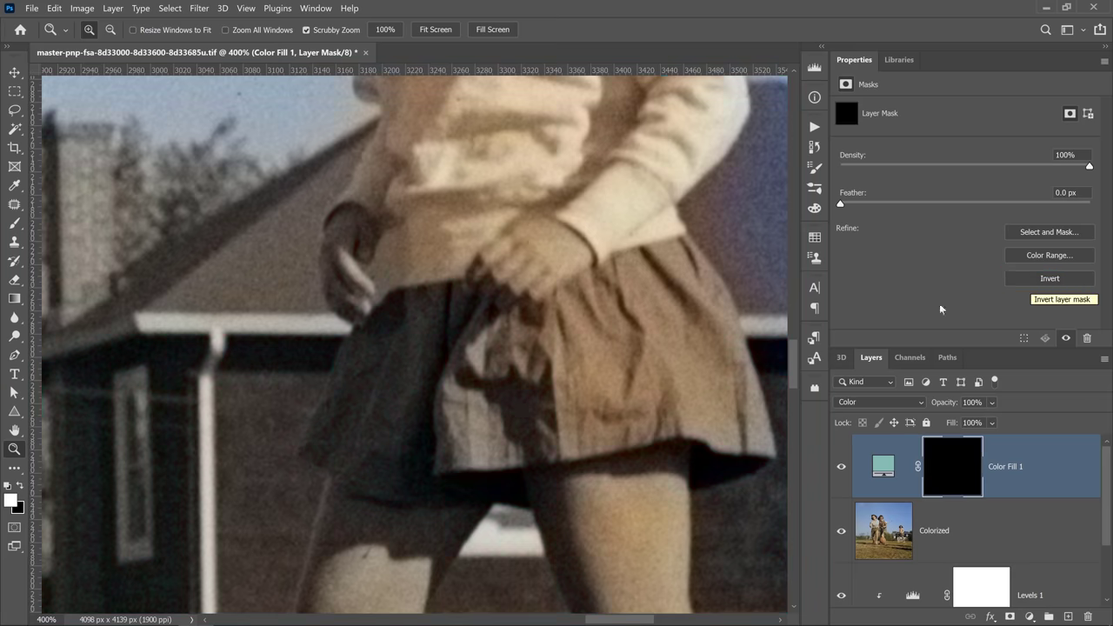
Step: Brush white over the skirt in the mask so only the skirt shows teal
left_click(14, 223)
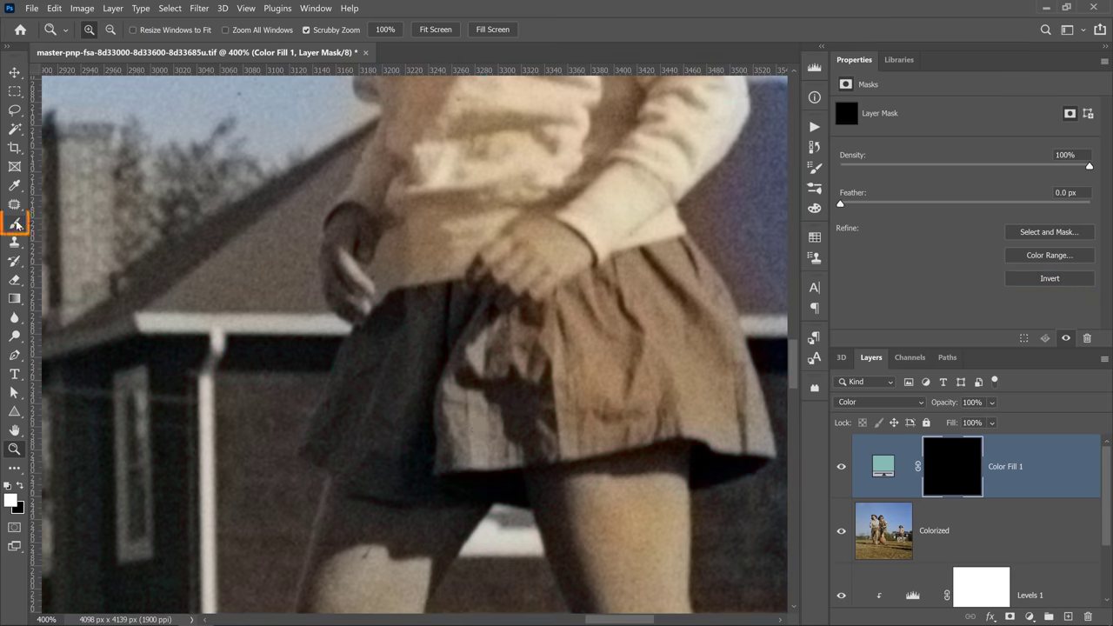
mouse_move(484, 387)
left_mouse_down()
mouse_move(507, 438)
mouse_move(486, 451)
mouse_move(508, 451)
mouse_move(455, 460)
mouse_move(493, 469)
mouse_move(389, 470)
mouse_move(338, 439)
mouse_move(408, 317)
mouse_move(446, 304)
mouse_move(487, 341)
mouse_move(541, 347)
left_mouse_up()
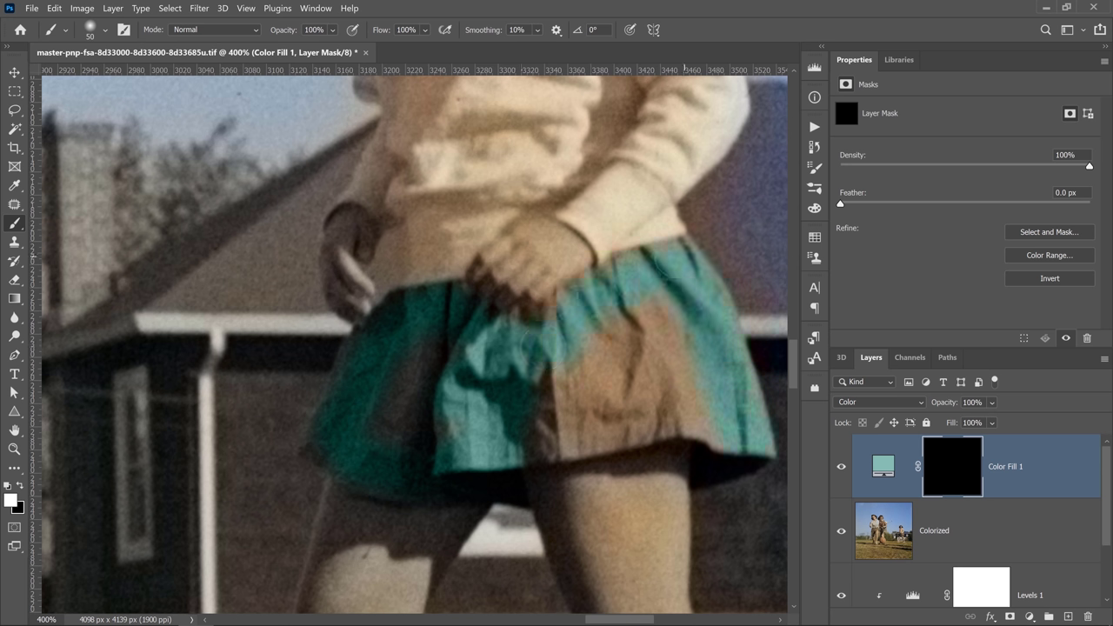
mouse_move(719, 451)
left_mouse_down()
mouse_move(711, 409)
mouse_move(511, 444)
mouse_move(556, 399)
mouse_move(639, 354)
mouse_move(627, 317)
mouse_move(653, 346)
mouse_move(650, 385)
left_mouse_up()
Step: Fit the whole photo in view and rename the Color Fill 1 layer to 'Skirt'
double_click(14, 430)
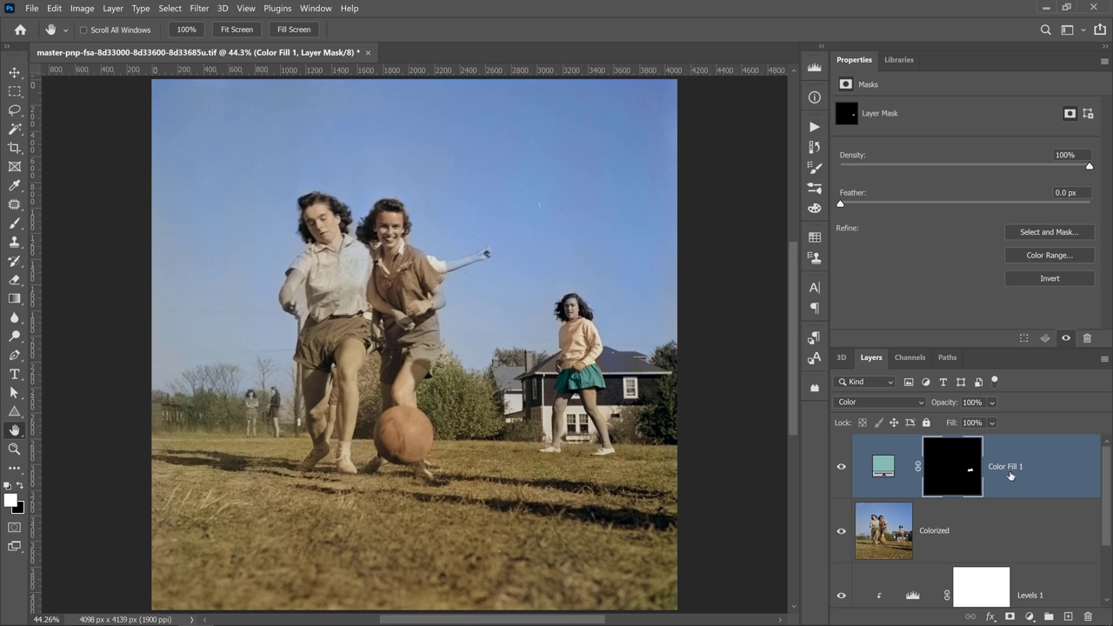
double_click(1005, 467)
type("Sk")
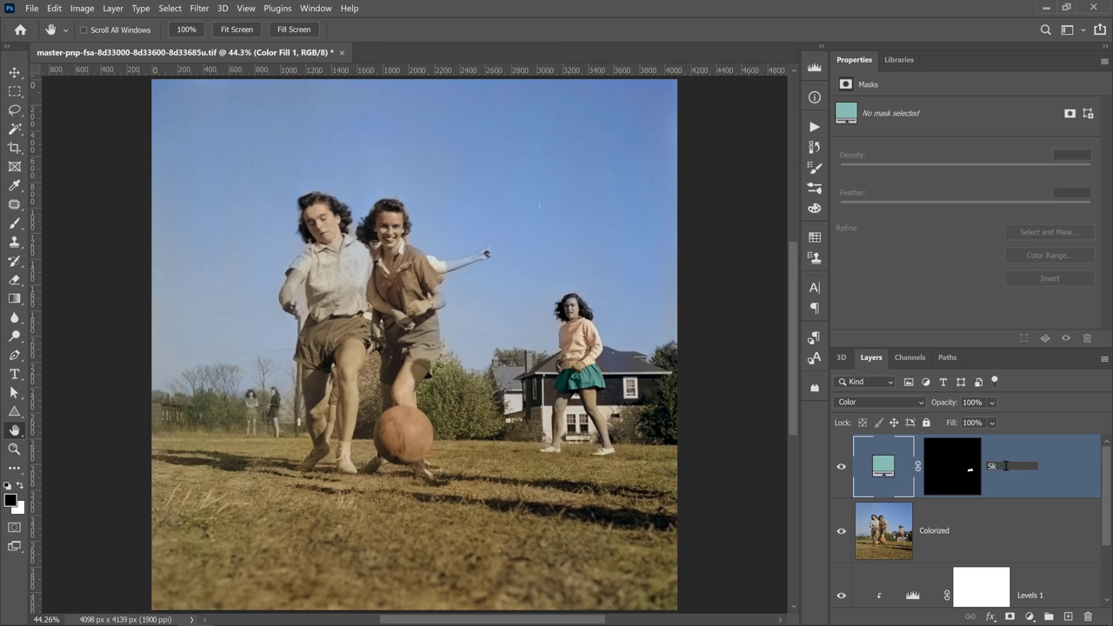
type("irt")
key("Return")
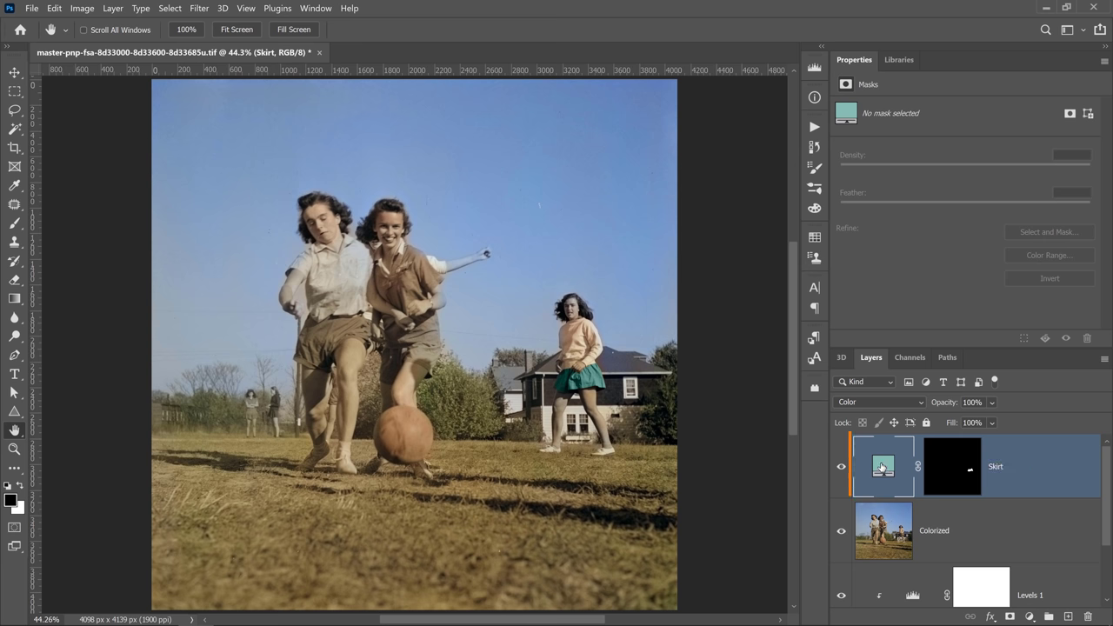
Step: Adjust the Skirt fill colour to a less saturated, fully bright pale mint (#cfede8)
double_click(882, 467)
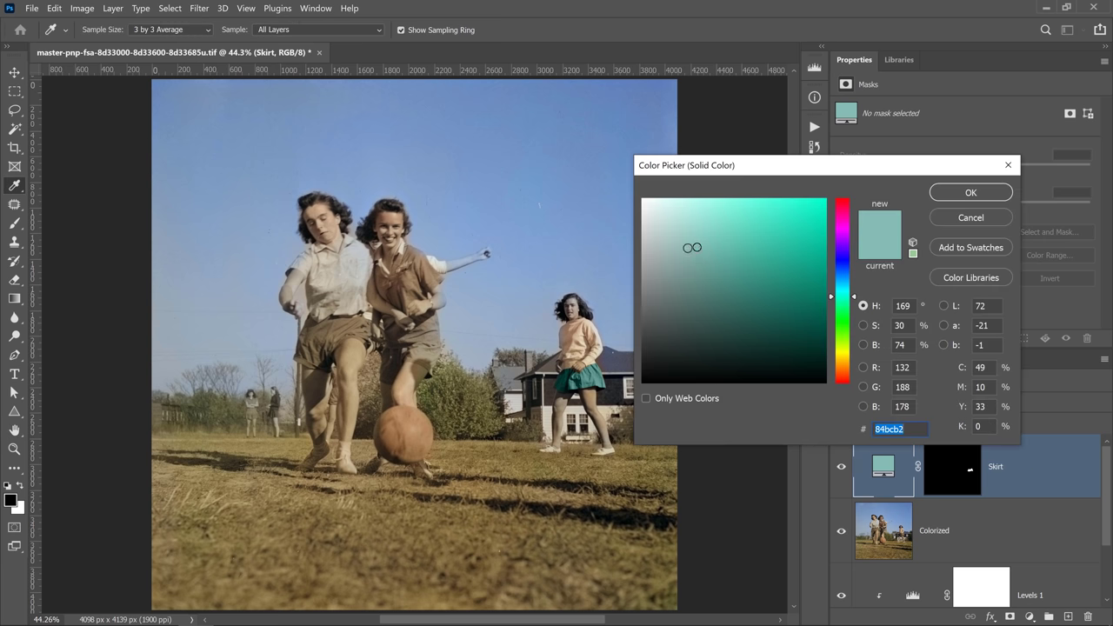
mouse_move(692, 247)
left_mouse_down()
mouse_move(620, 244)
mouse_move(839, 246)
left_mouse_up()
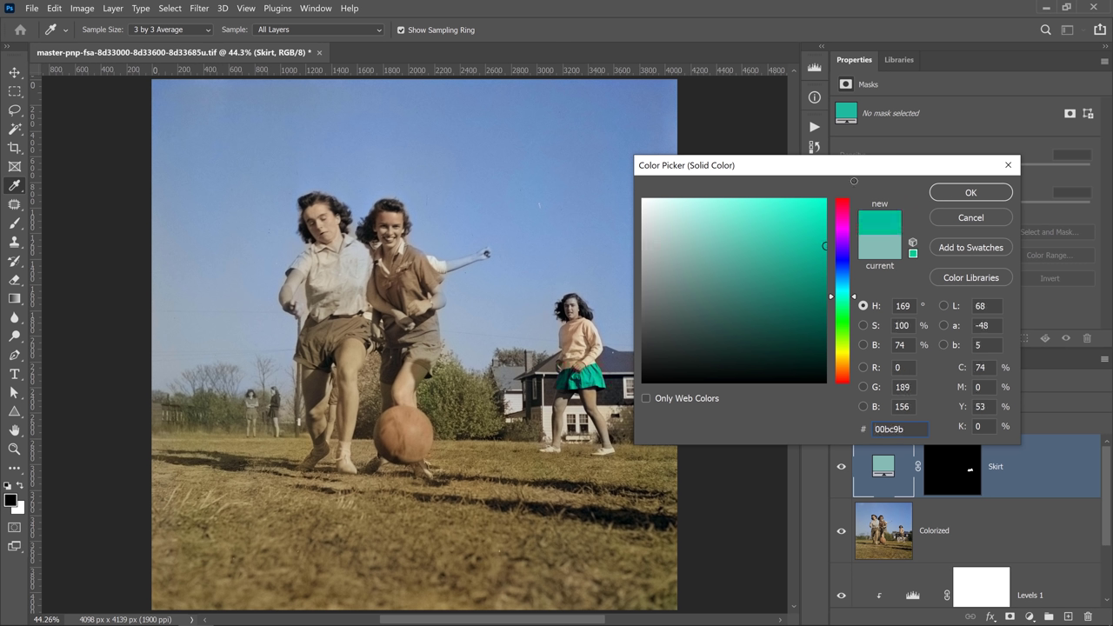
mouse_move(853, 180)
left_mouse_down()
mouse_move(828, 391)
mouse_move(690, 256)
mouse_move(742, 232)
mouse_move(652, 228)
mouse_move(661, 240)
mouse_move(645, 227)
mouse_move(665, 211)
left_mouse_up()
Step: Confirm the pale mint #cfede8 as the Skirt layer's fill colour
left_click(952, 192)
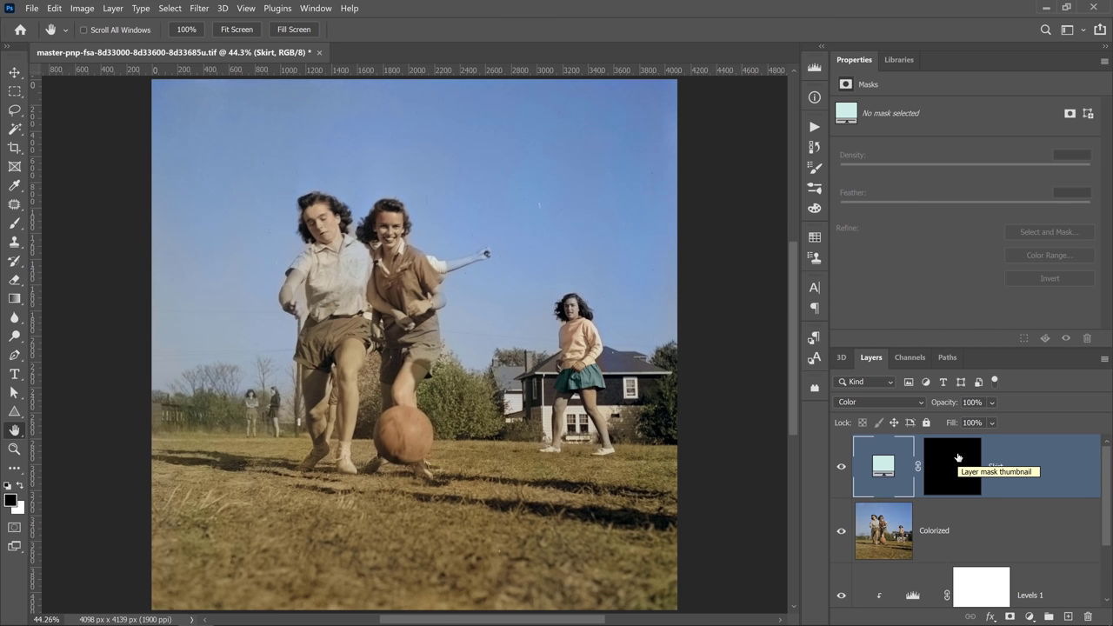